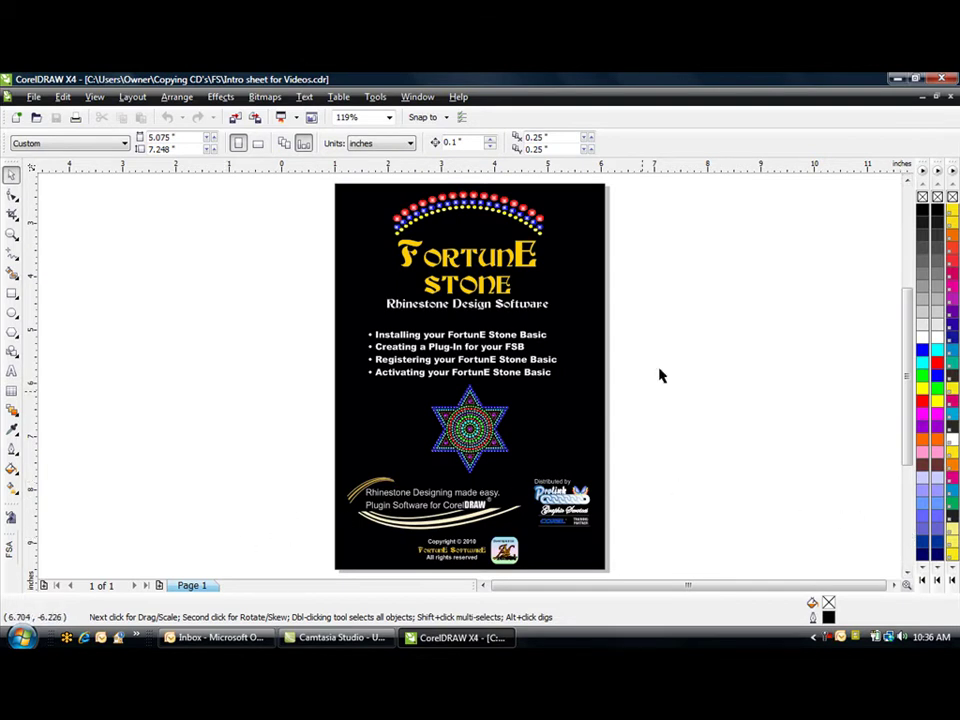
Close the intro sheet document and start the RS Design macro for the Star of David path pattern
click(950, 97)
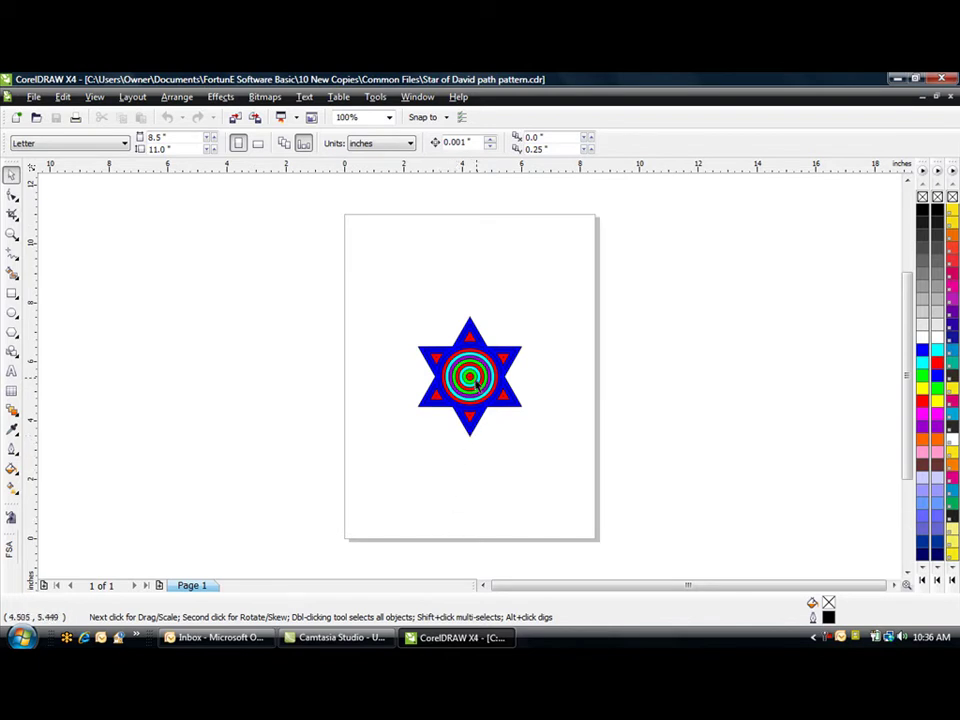
scroll(478, 395, up, 2)
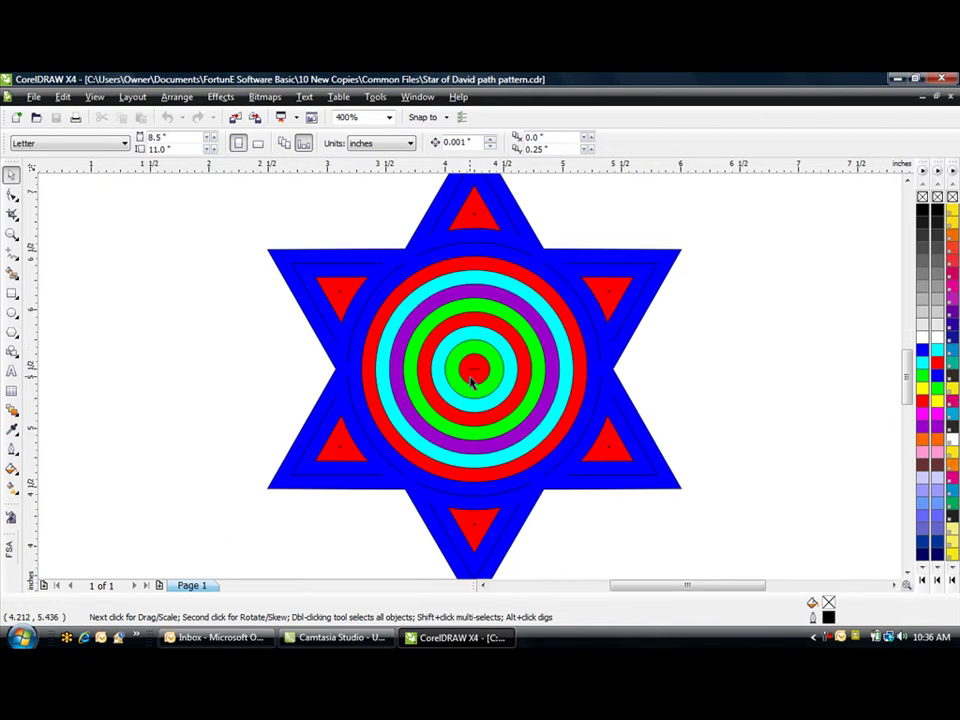
scroll(473, 381, down, 1)
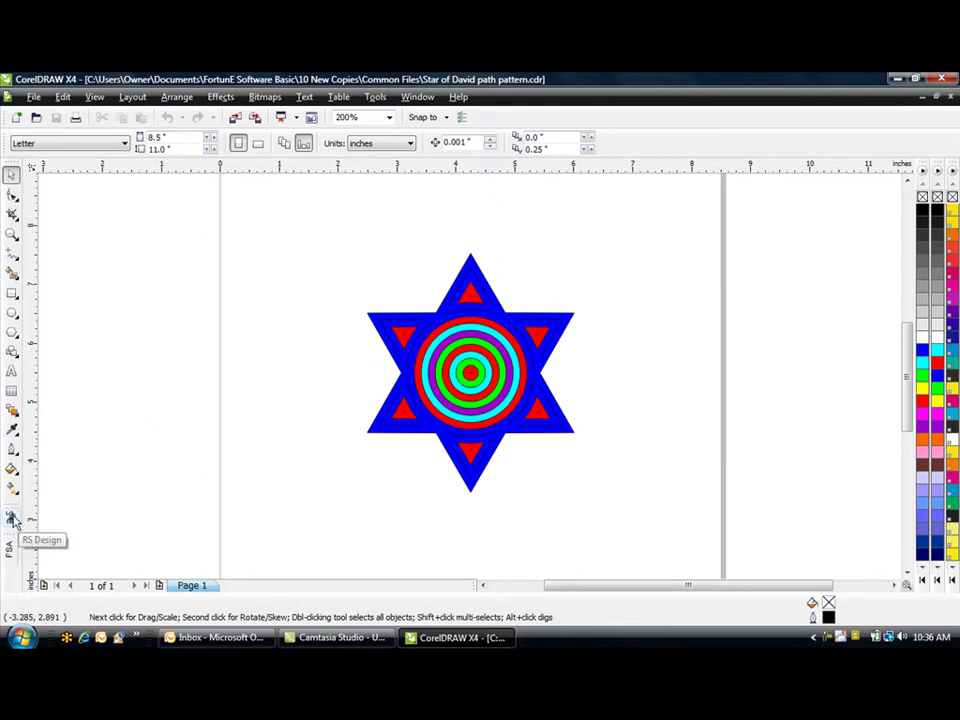
click(11, 519)
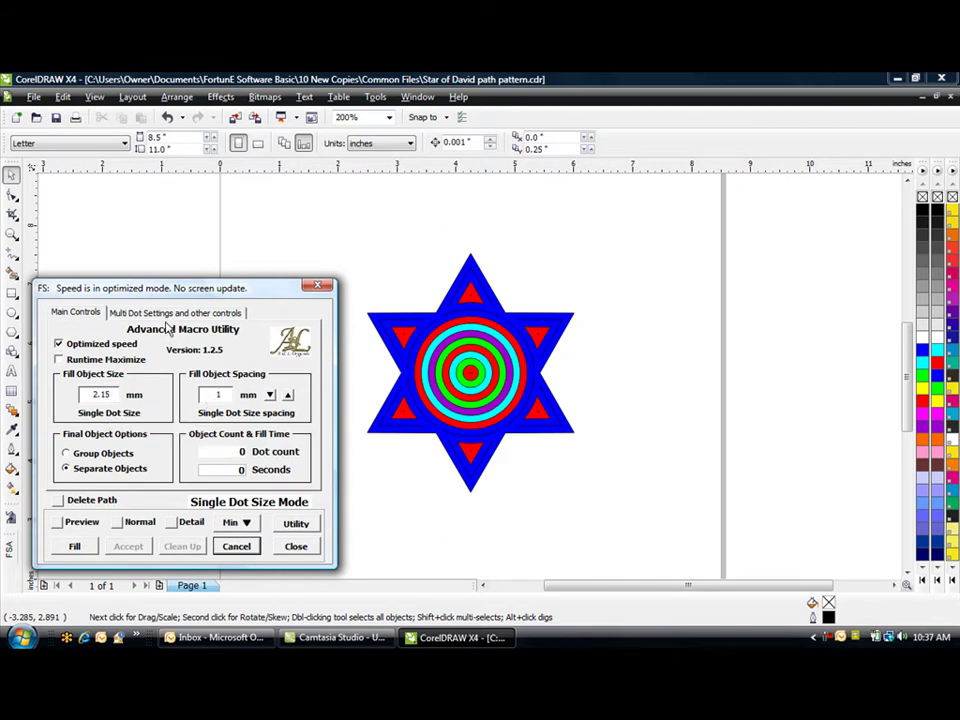
Set the object fill option to Fountain and enable Multi Dot Size mode for the star's paths
click(155, 313)
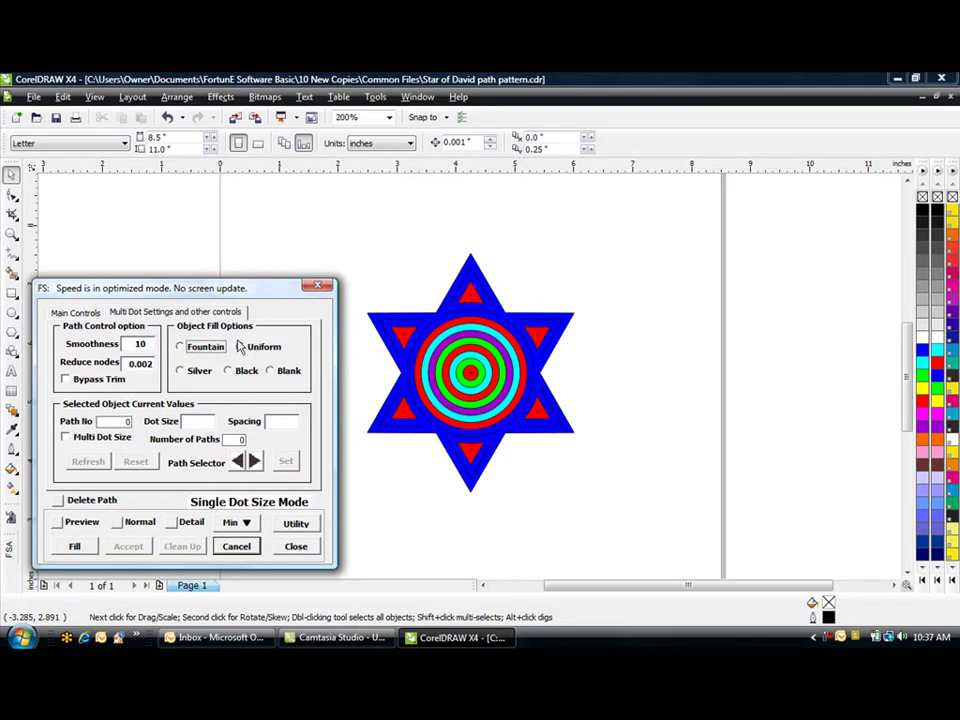
click(198, 350)
click(66, 438)
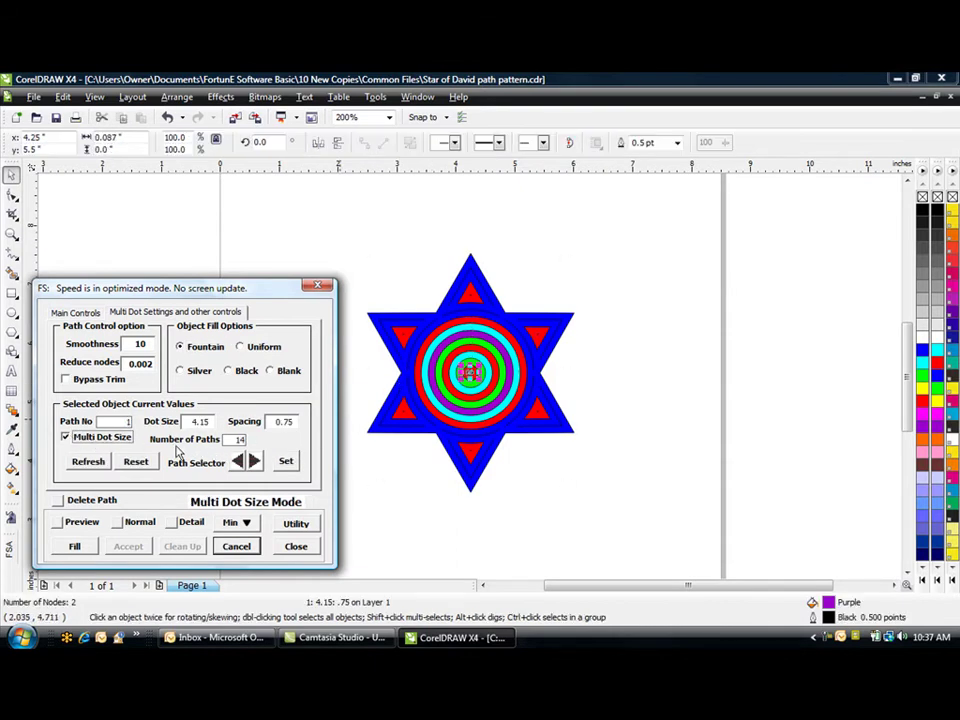
Go through the star's paths one by one up to path 13, checking each path's dot size and spacing
click(256, 460)
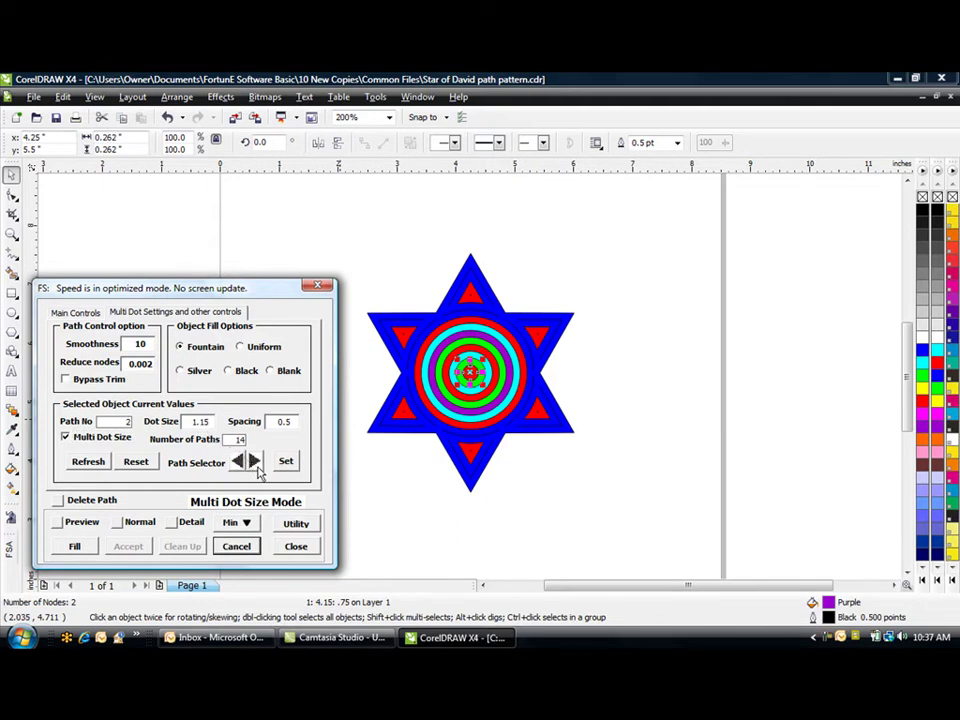
click(253, 462)
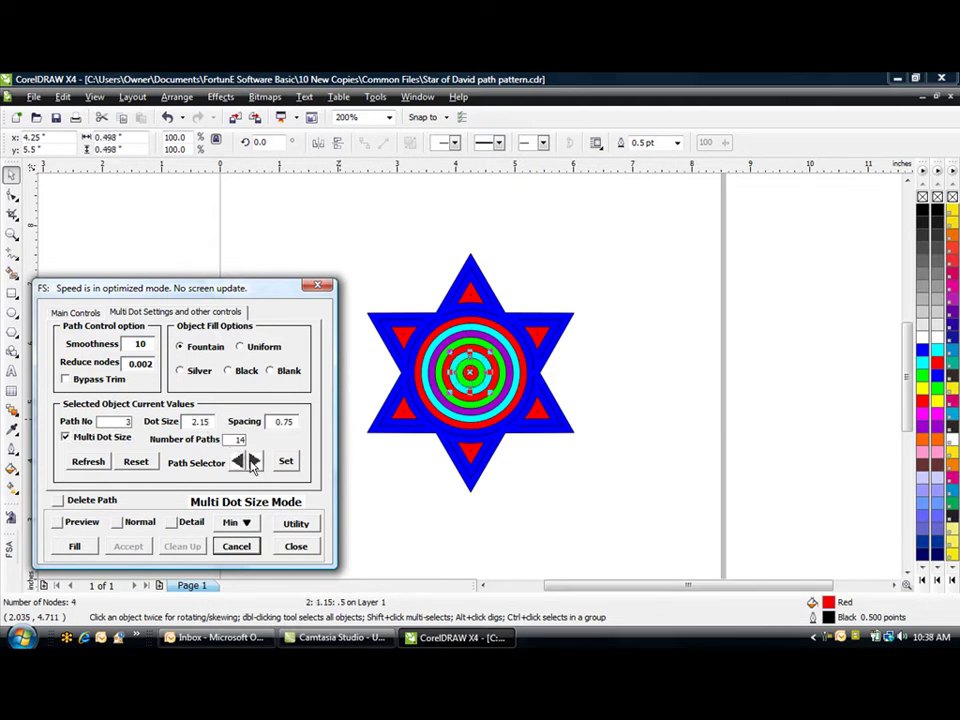
click(253, 462)
click(253, 462)
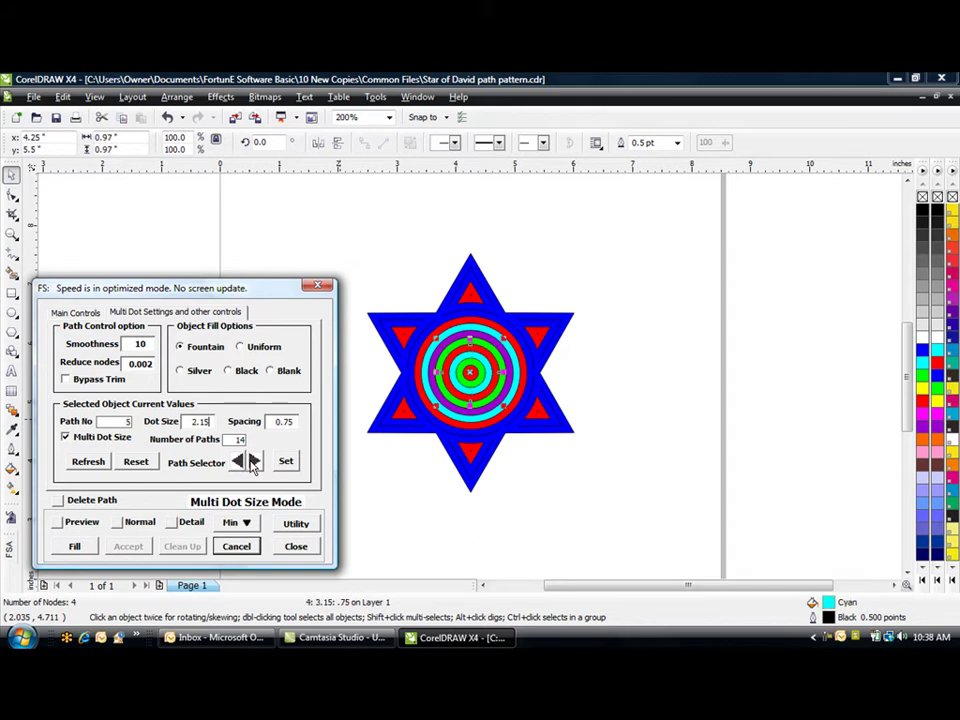
click(253, 462)
click(253, 462)
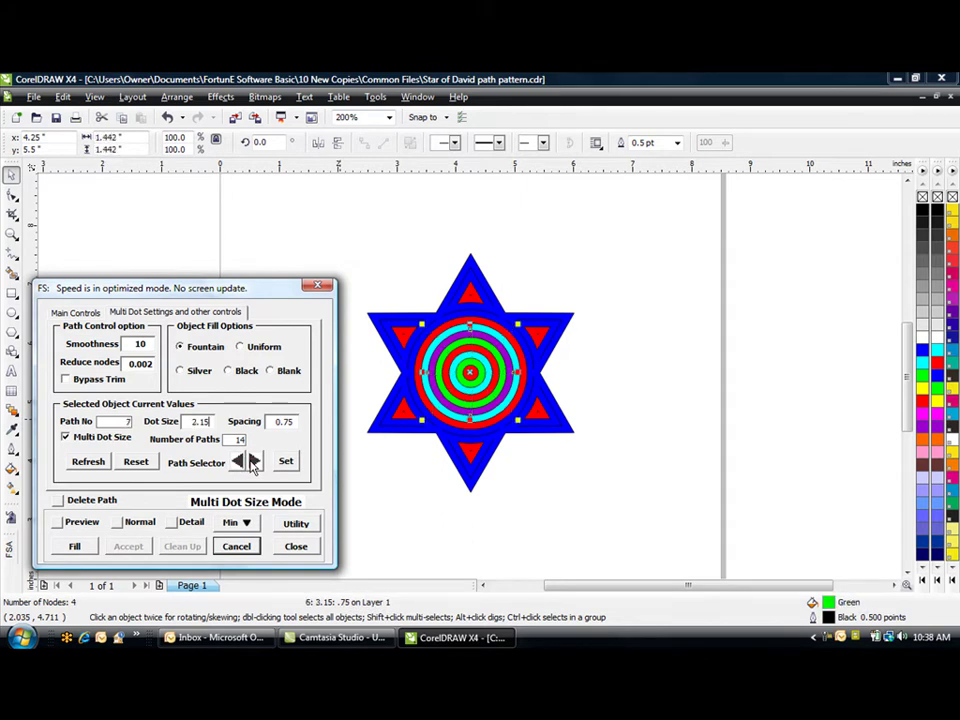
click(253, 462)
click(253, 462)
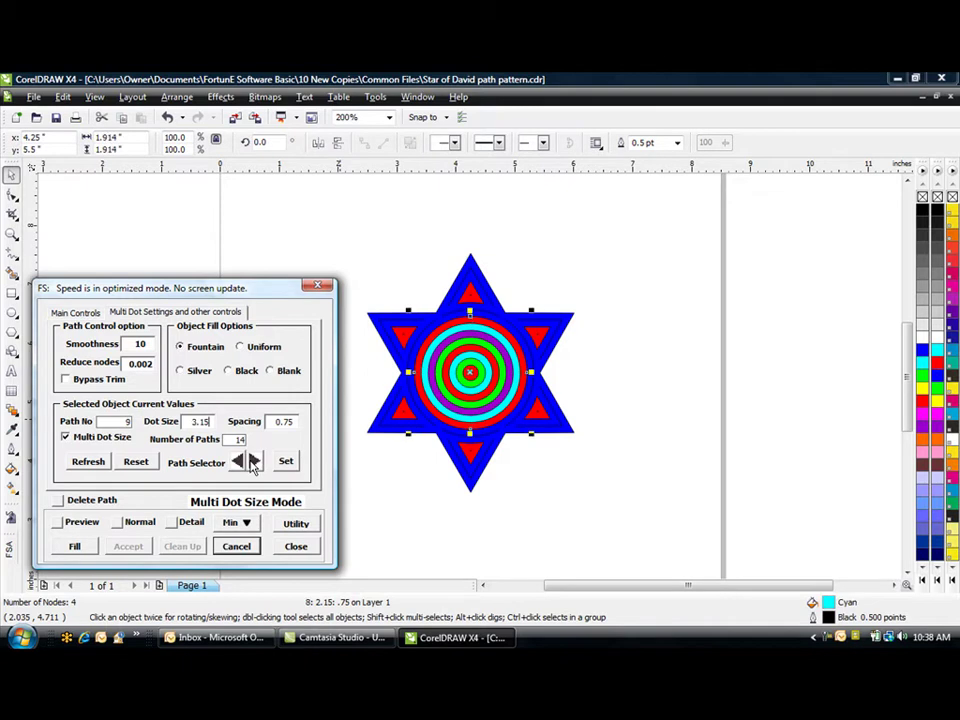
click(253, 462)
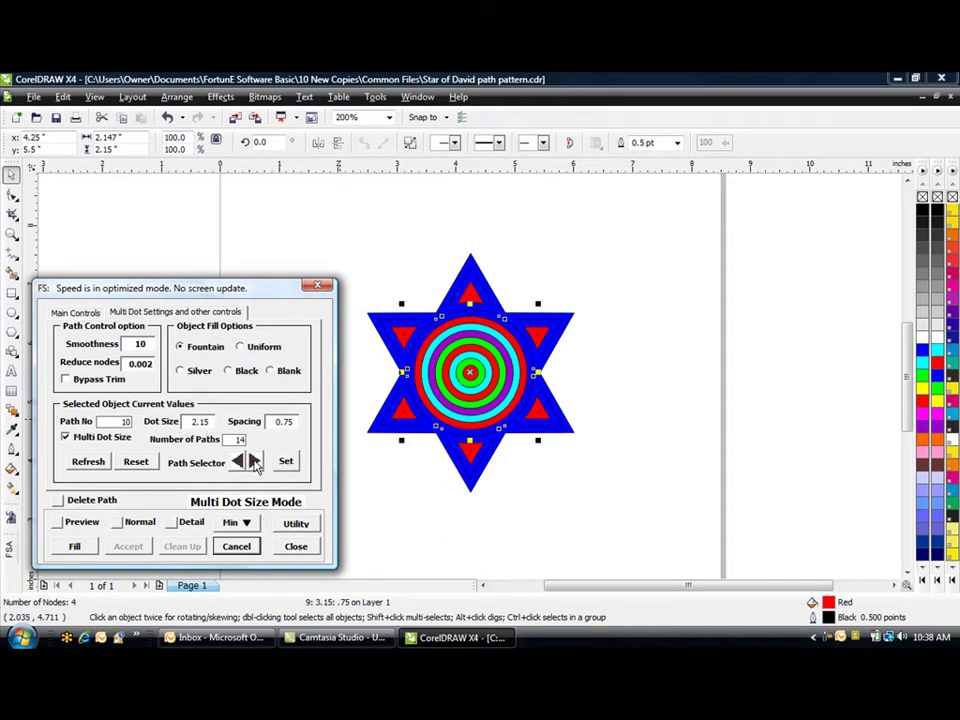
click(254, 461)
click(254, 461)
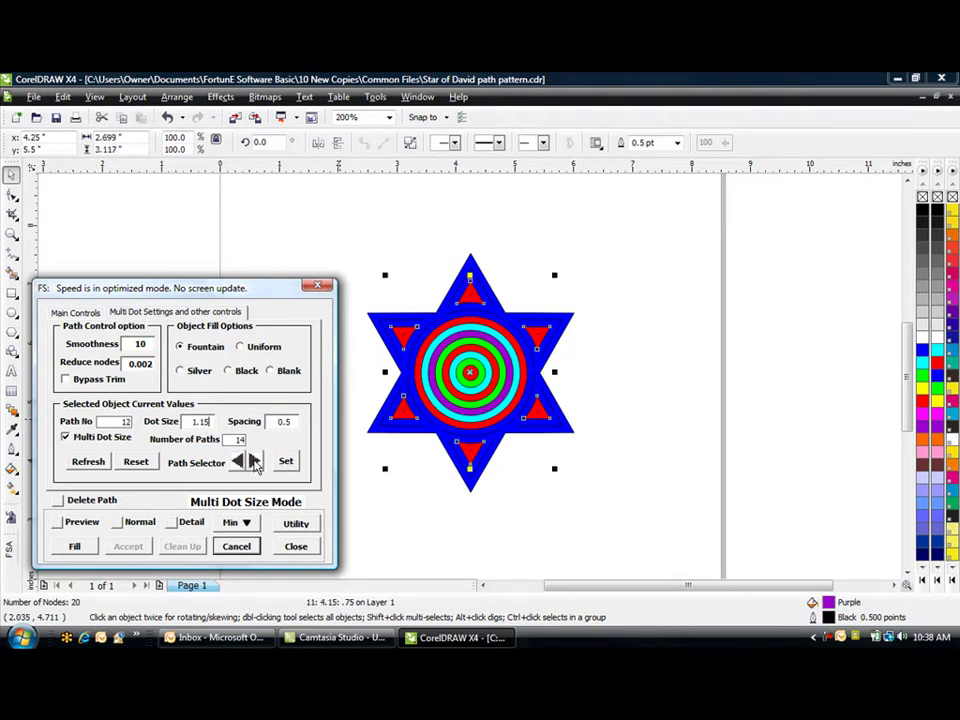
click(254, 461)
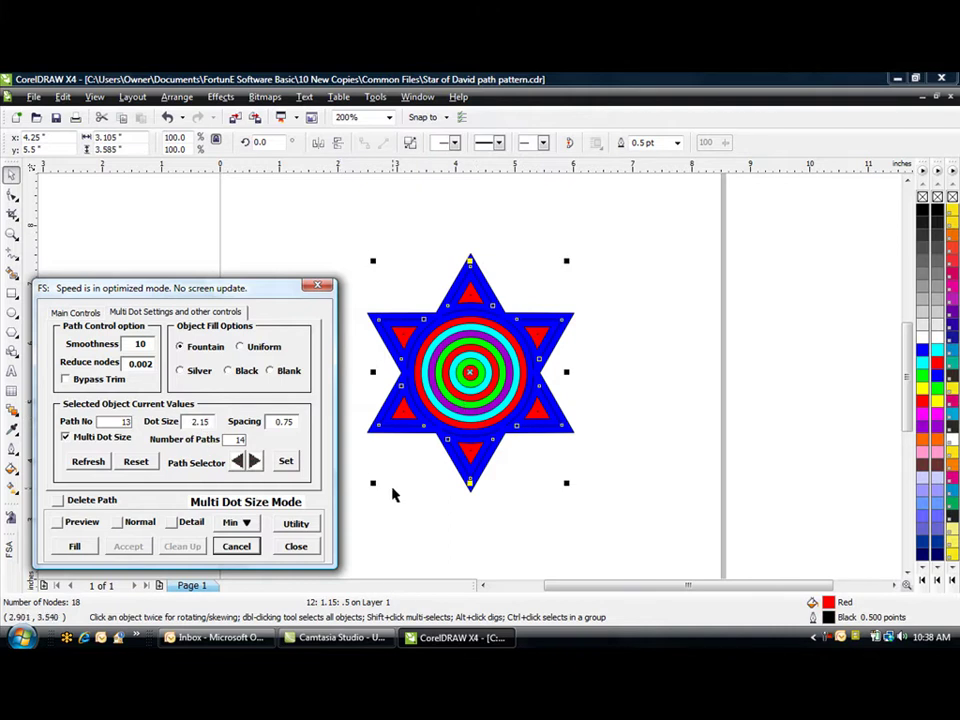
Fill the star's paths with rhinestone dots, acknowledging the docker warning, and run Clean Up on the filled design
click(75, 546)
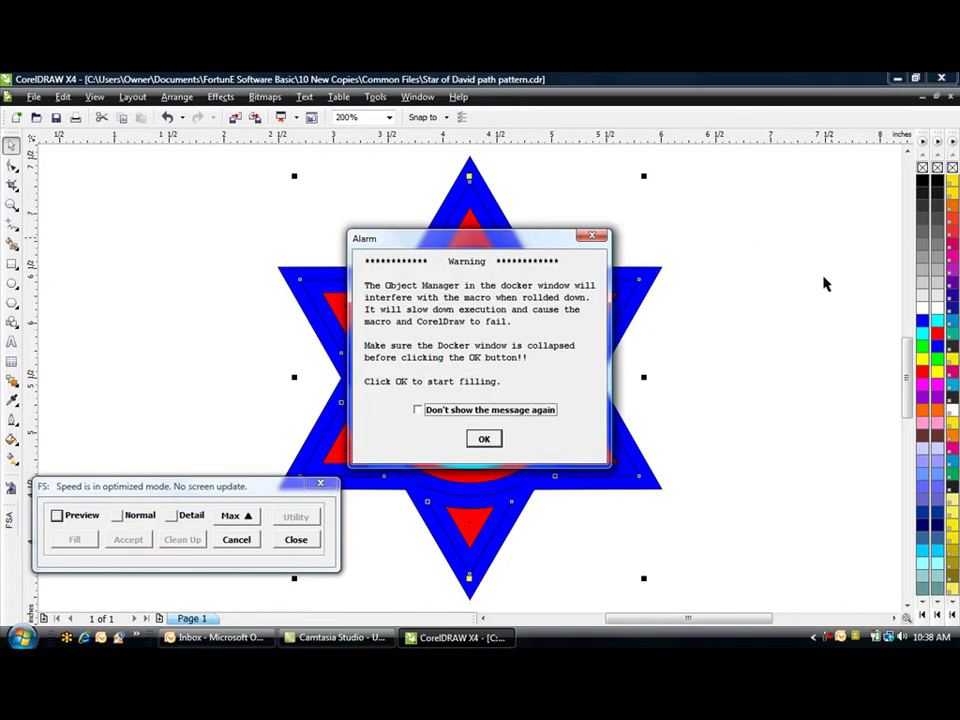
click(484, 445)
click(485, 442)
click(485, 442)
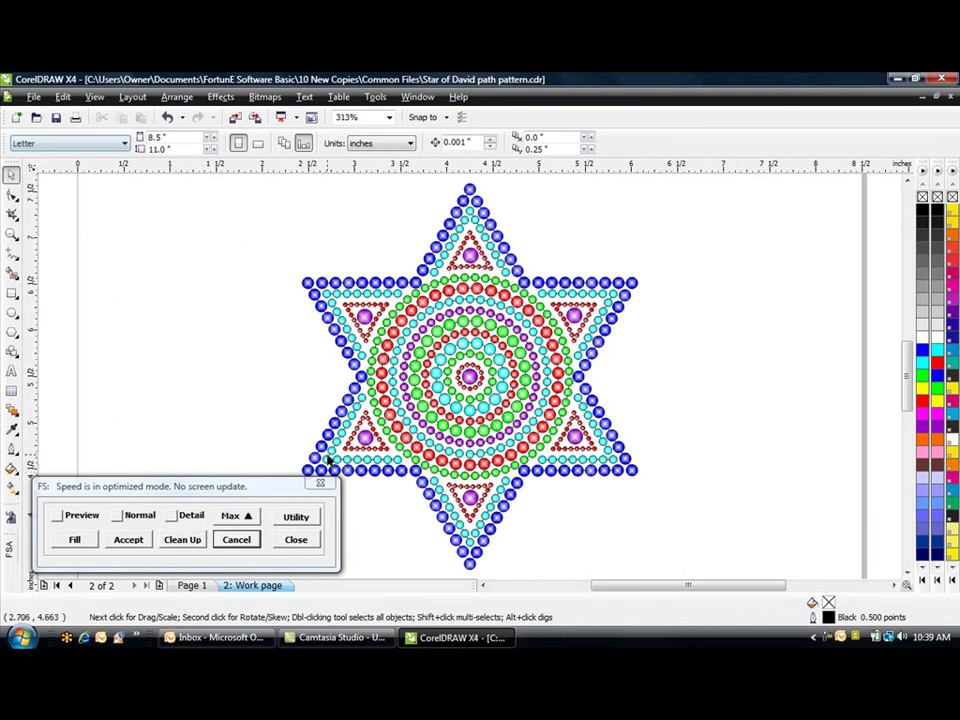
click(184, 545)
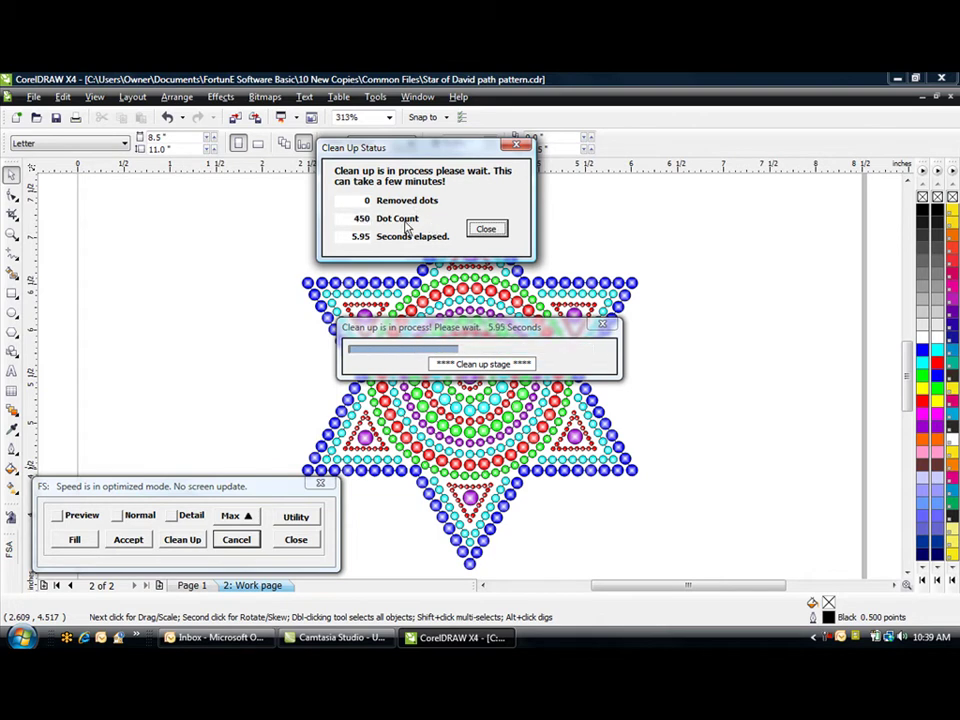
click(487, 231)
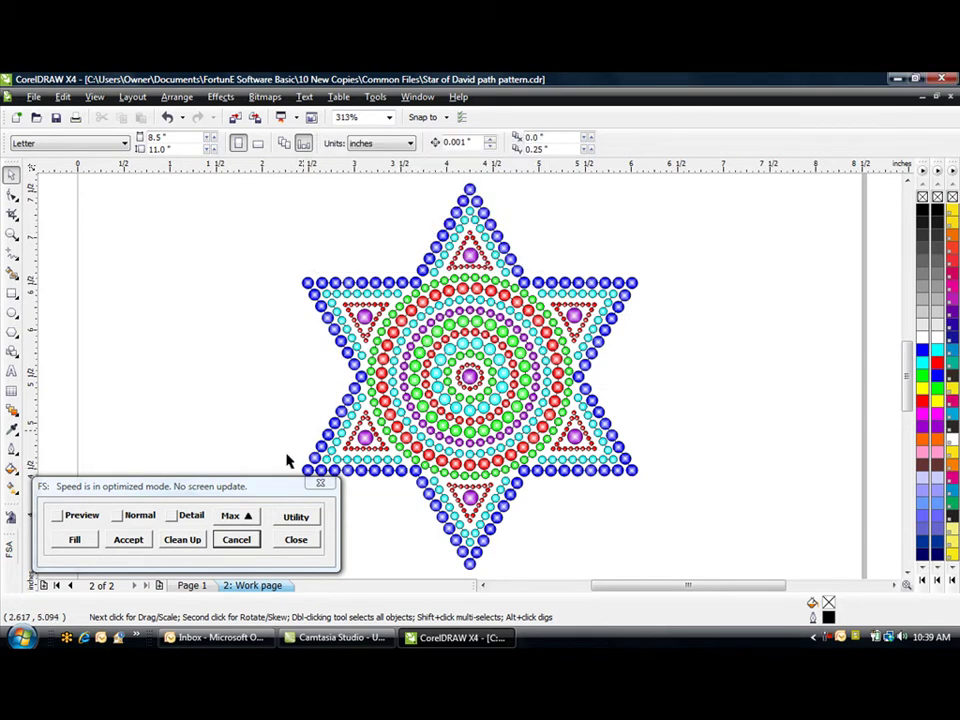
Review the dot counts detail, preview the rhinestone star on black, and return to normal mode to inspect the dots on their paths
click(177, 520)
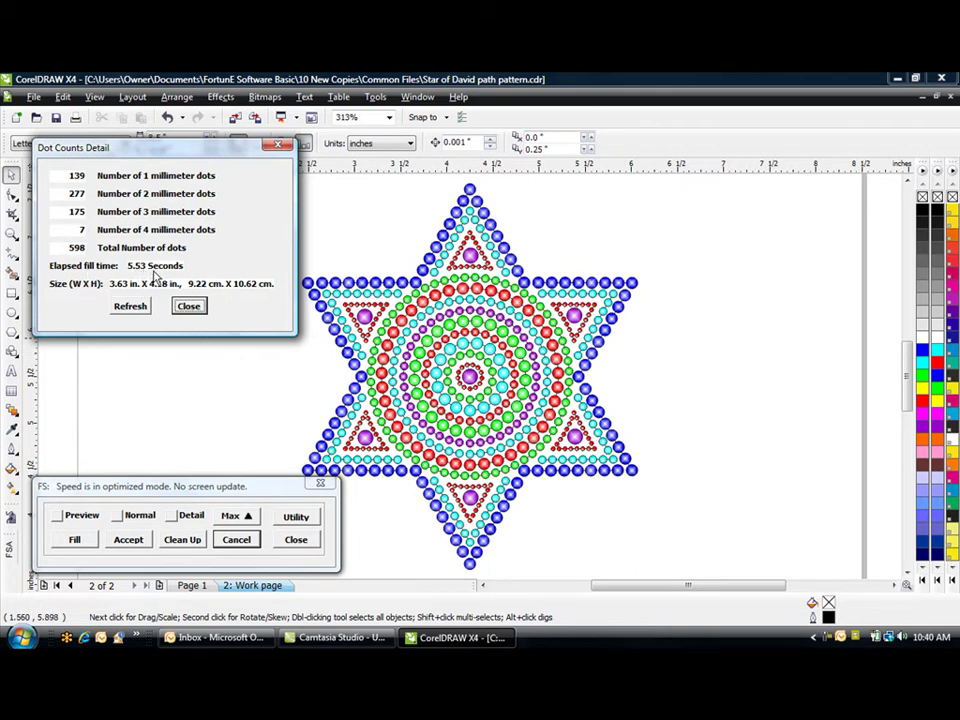
click(189, 307)
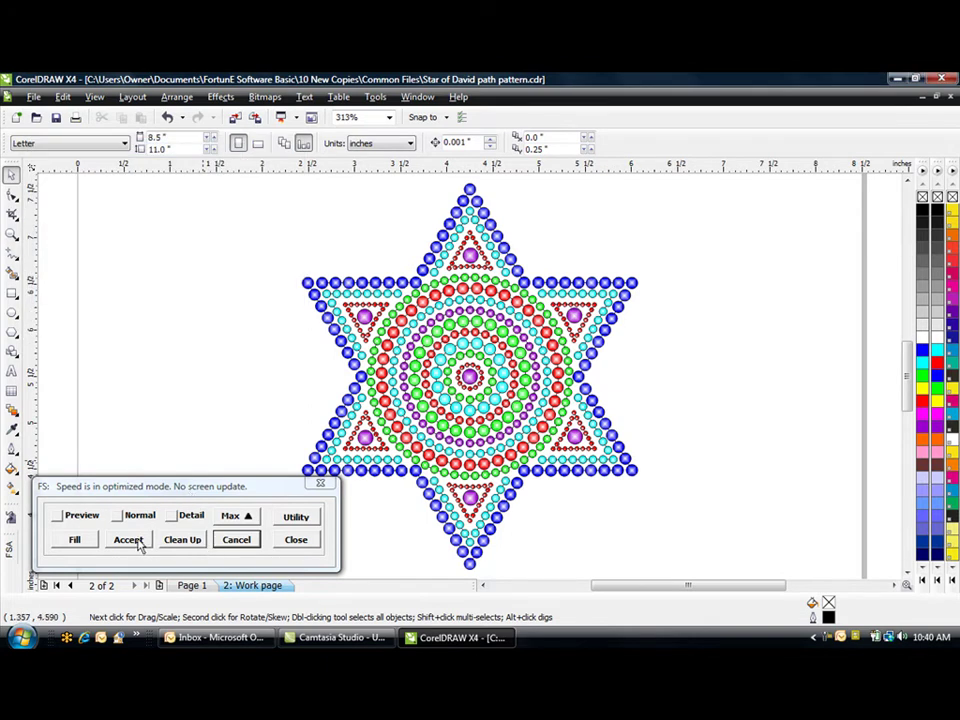
click(57, 516)
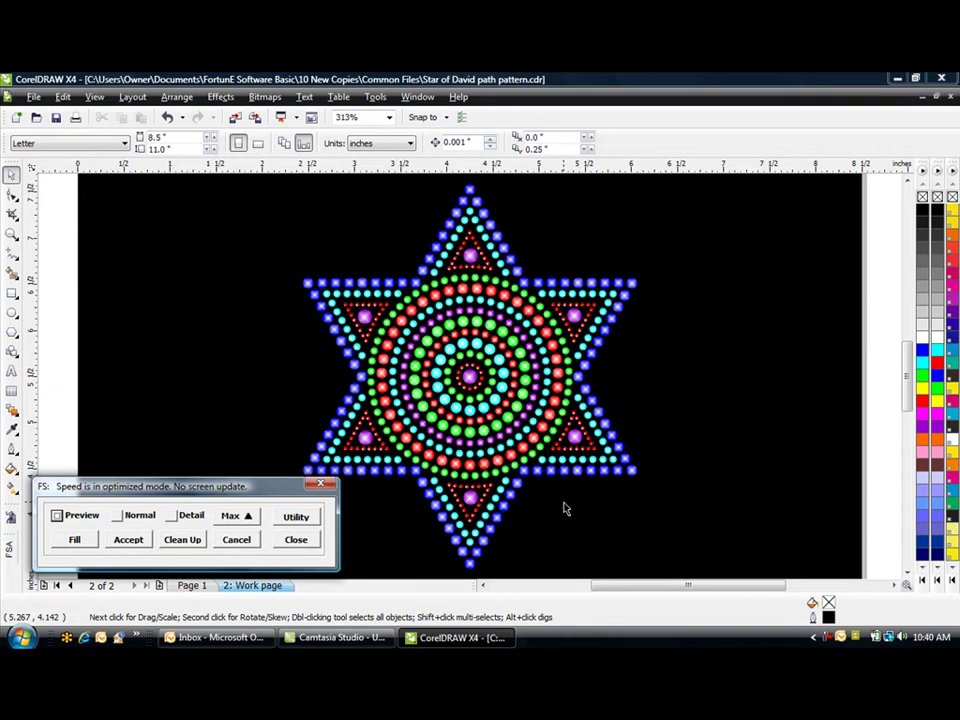
click(117, 516)
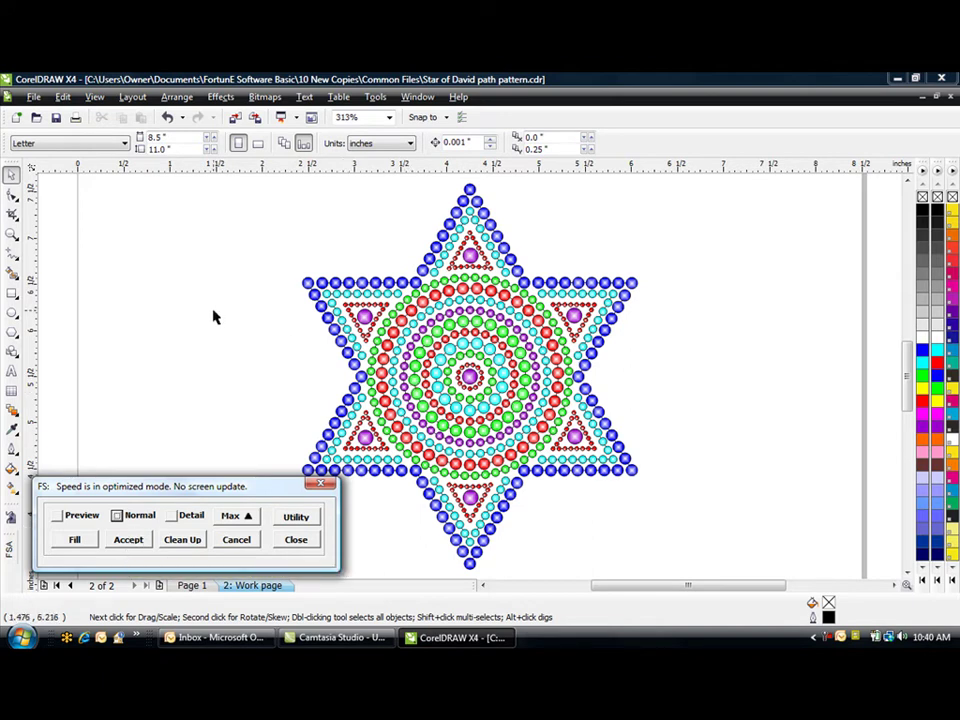
click(437, 365)
scroll(437, 365, up, 2)
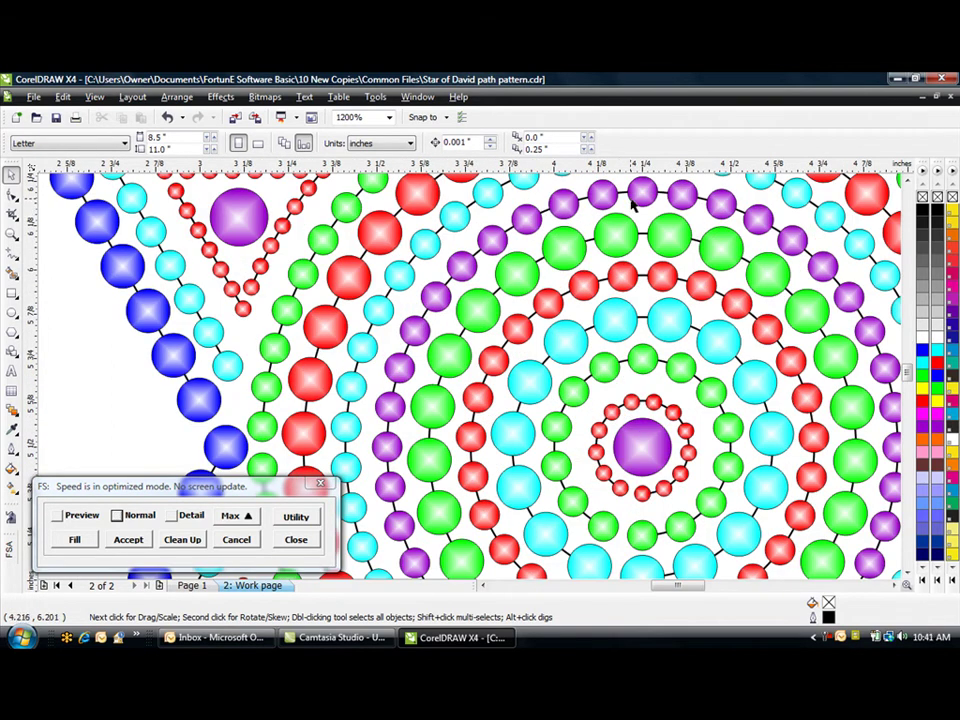
Accept the filled star into a new document with Keep and continue, and inspect its dots up close
click(128, 542)
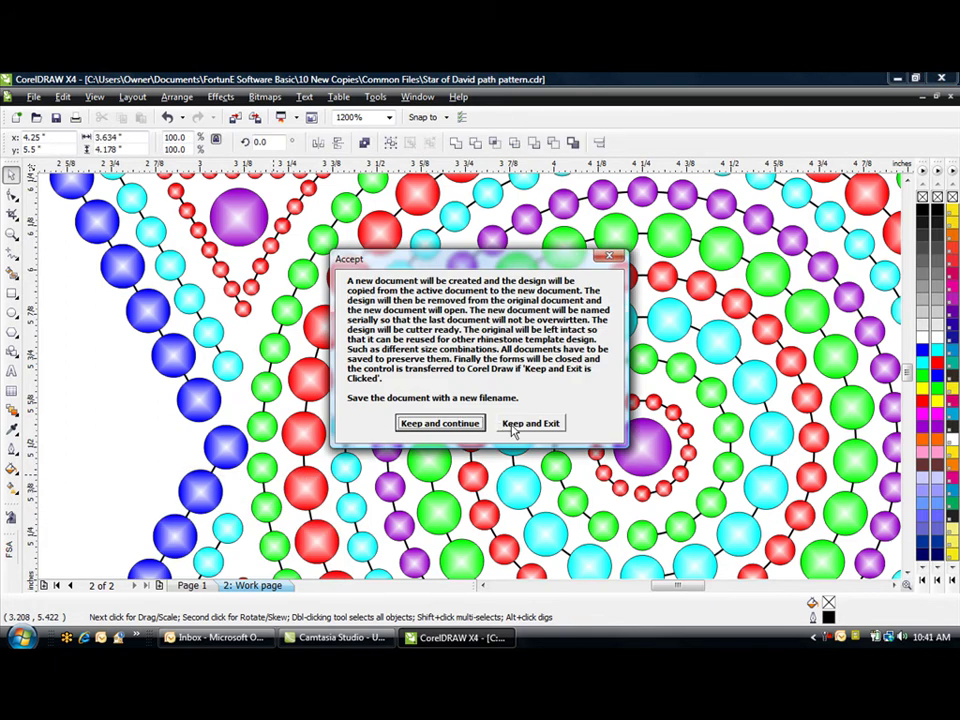
click(448, 424)
click(456, 405)
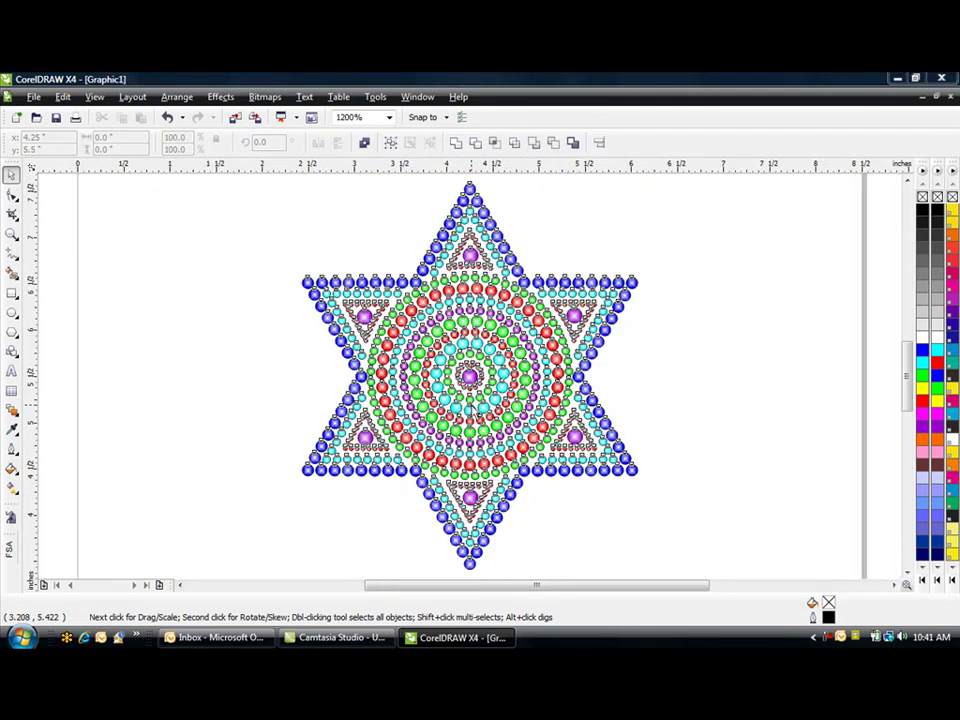
click(552, 422)
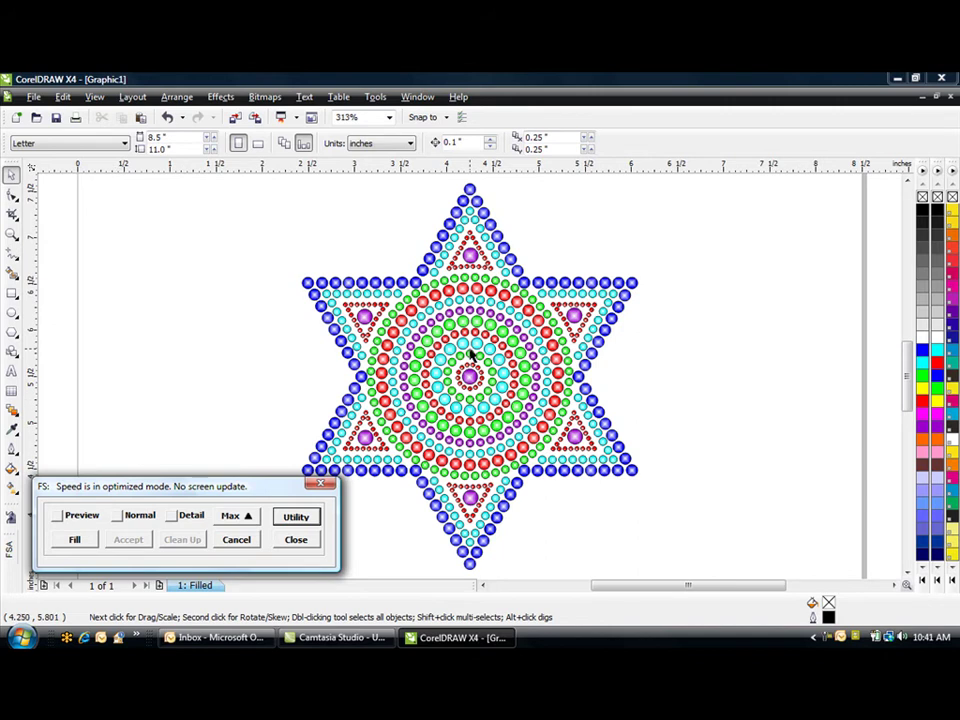
scroll(422, 388, up, 5)
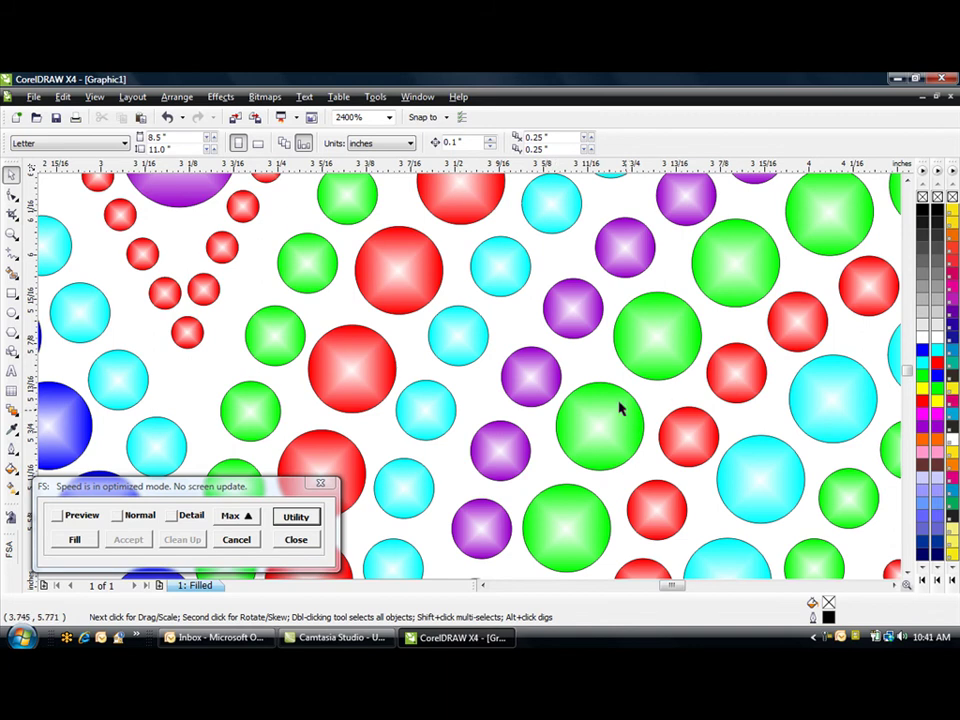
scroll(471, 381, down, 4)
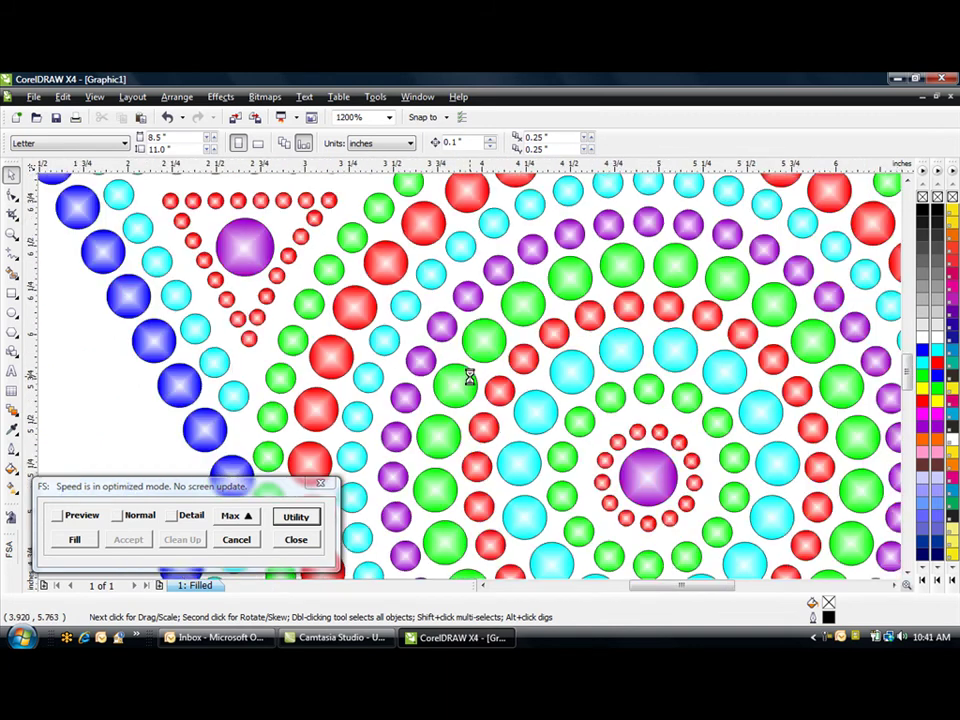
scroll(471, 381, down, 2)
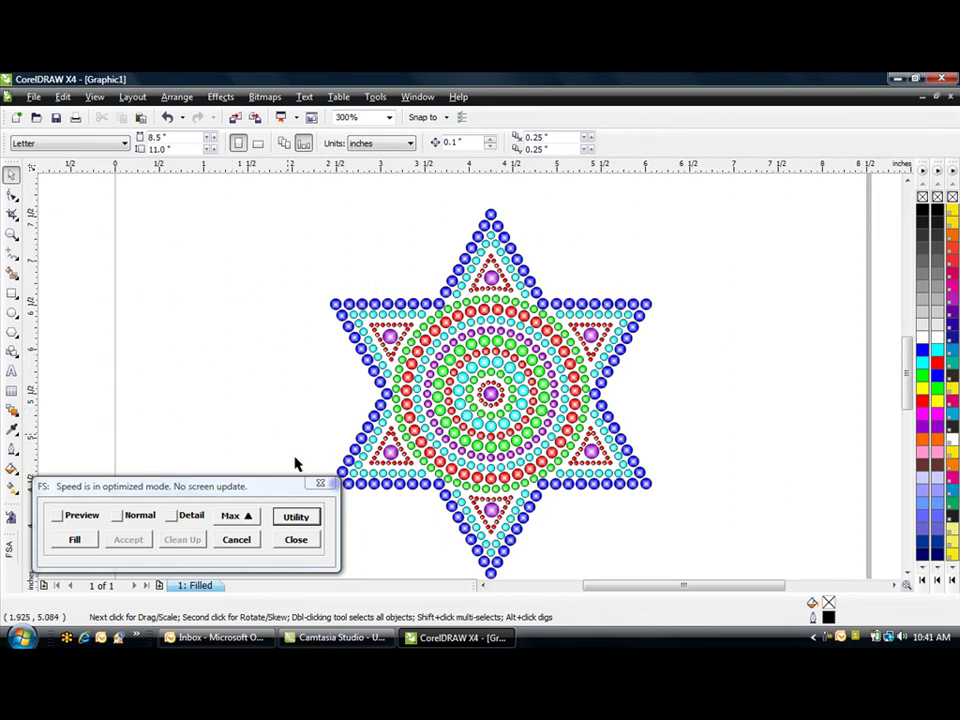
Move the macro window clear of the design and add a page-sized rectangle filled with blue behind the star
drag(272, 487, 255, 352)
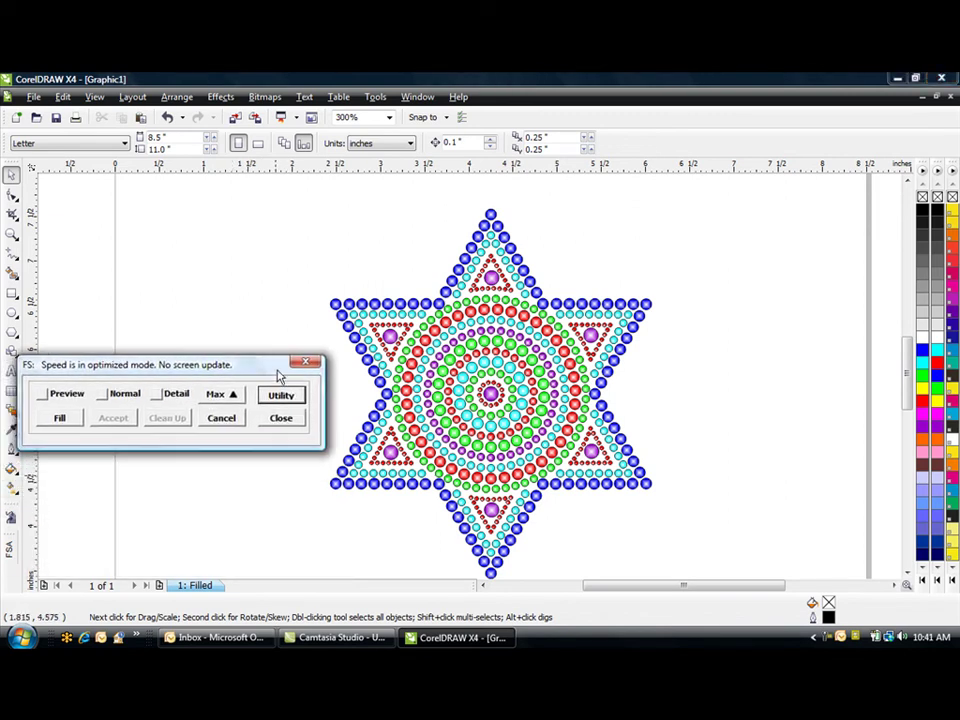
drag(240, 366, 218, 517)
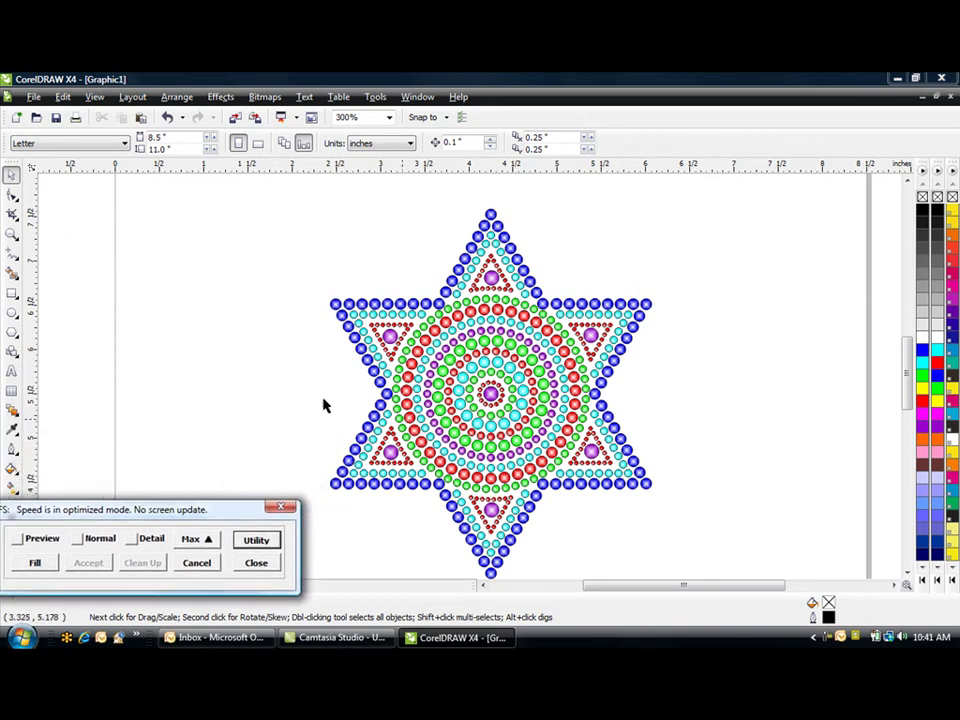
double_click(12, 293)
scroll(700, 370, down, 1)
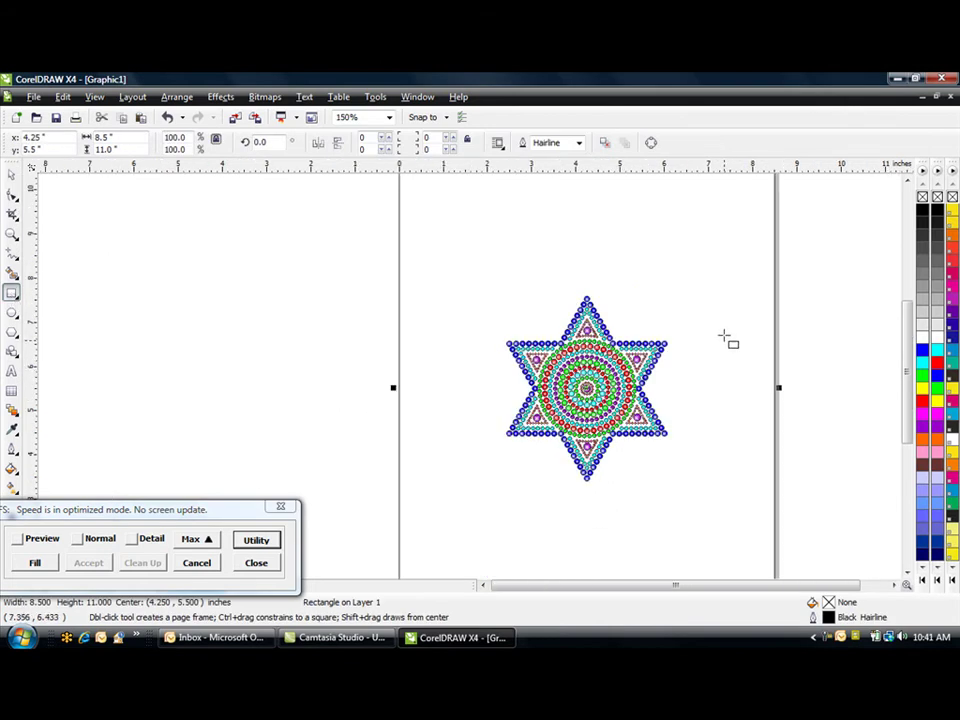
scroll(730, 366, down, 1)
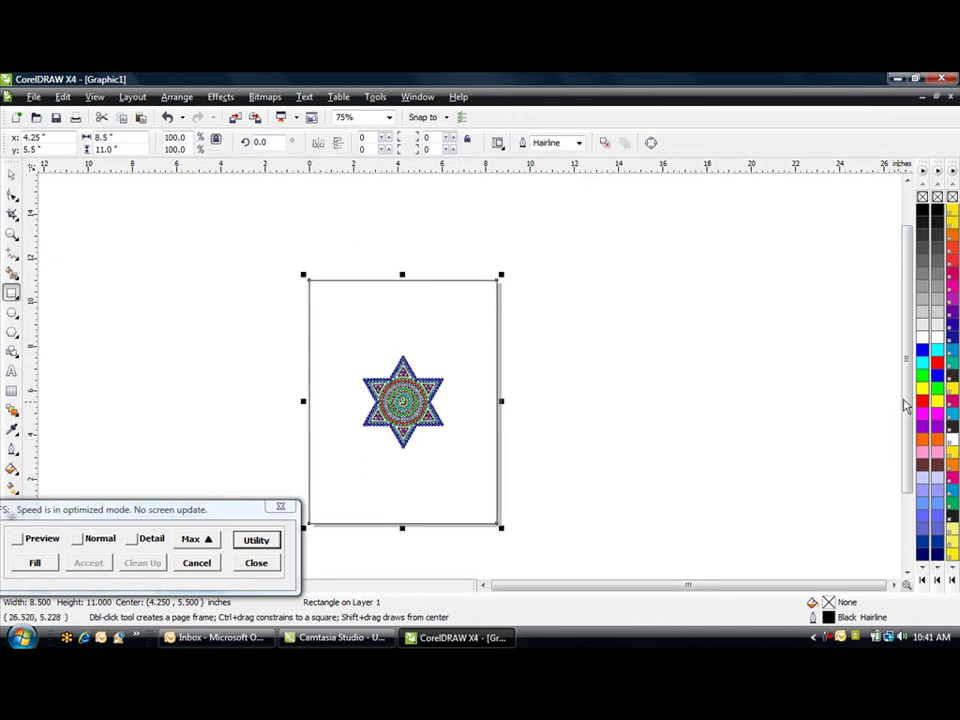
click(922, 351)
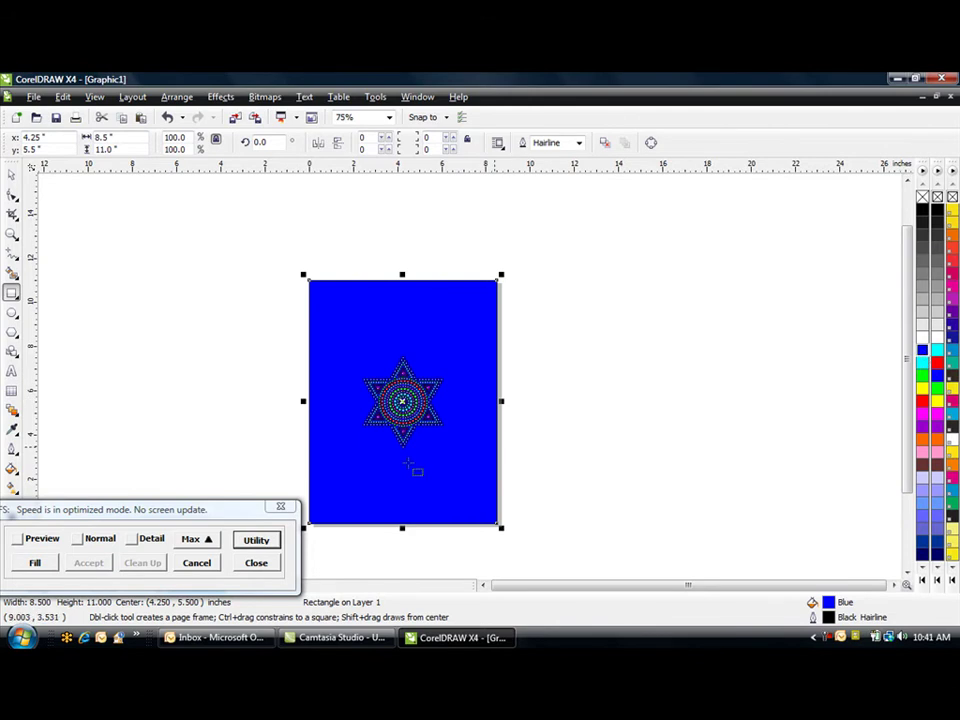
scroll(478, 371, up, 2)
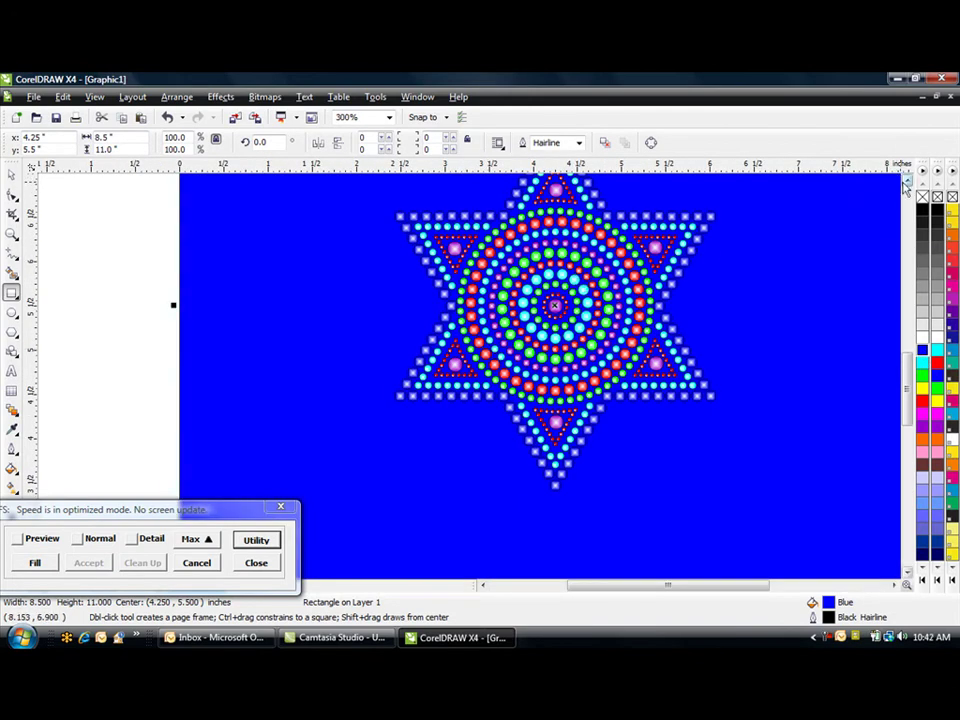
Try red, yellow, green, purple and pink fills on the background rectangle behind the star, ending with Dark Brown
click(906, 184)
click(906, 184)
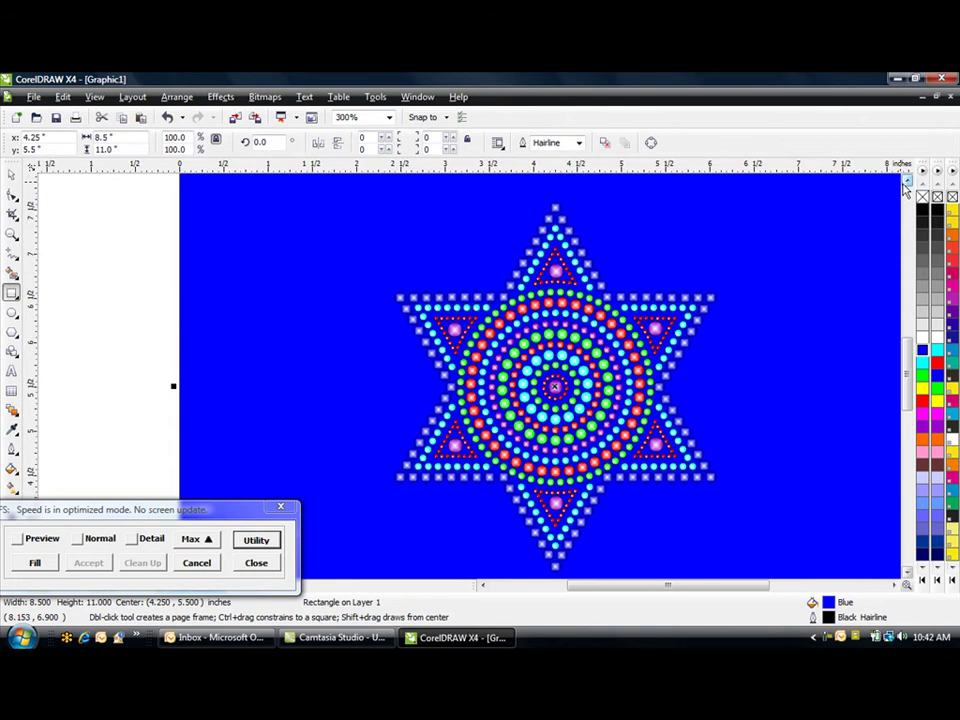
click(922, 402)
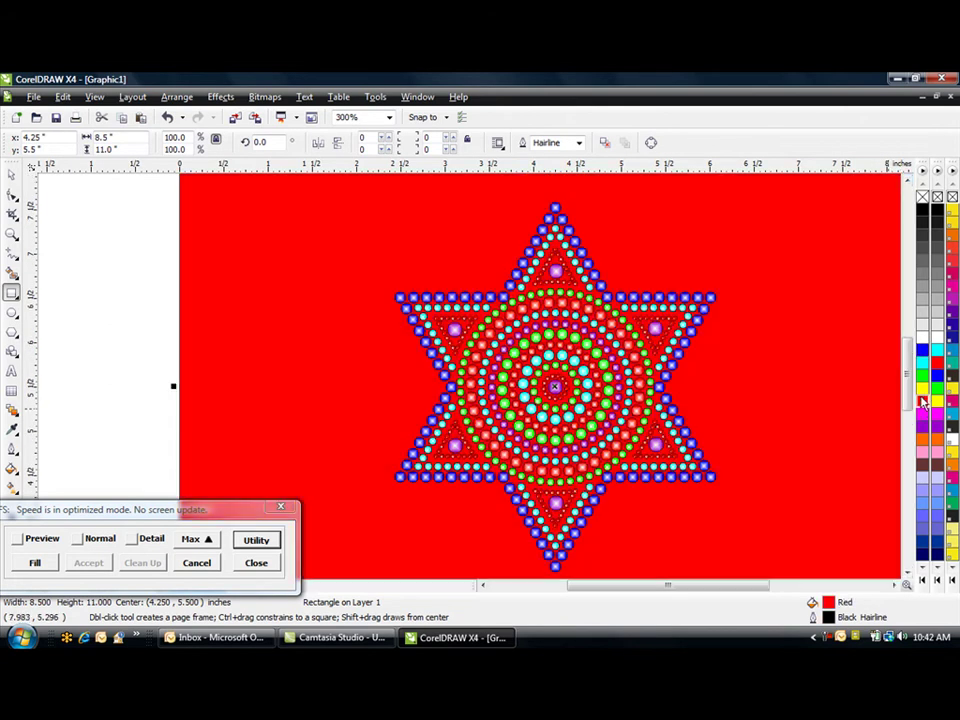
click(923, 388)
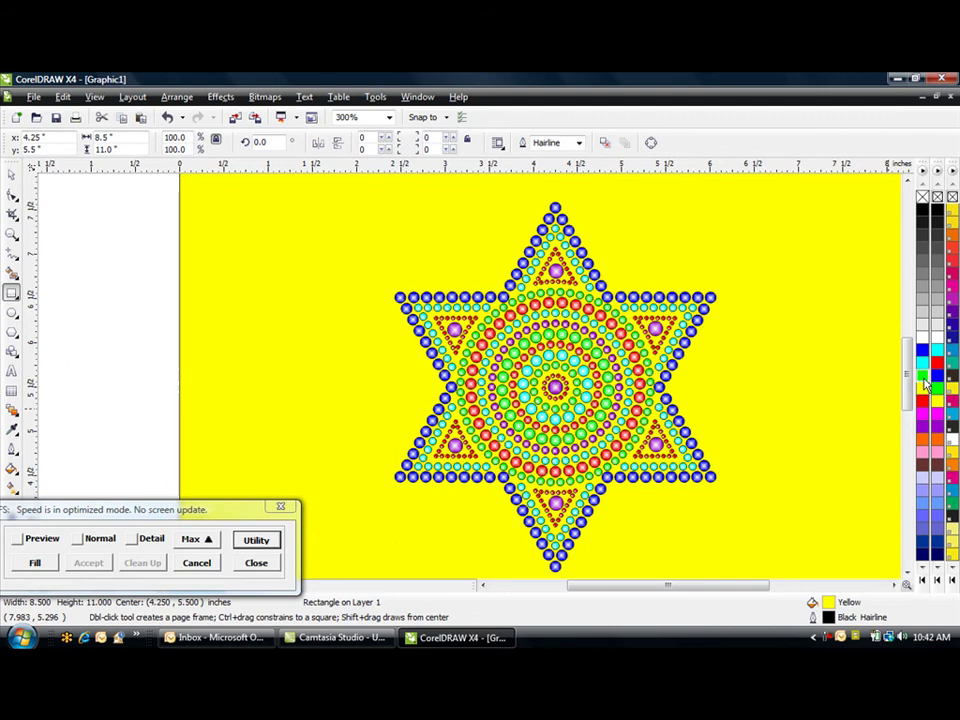
click(922, 377)
click(923, 428)
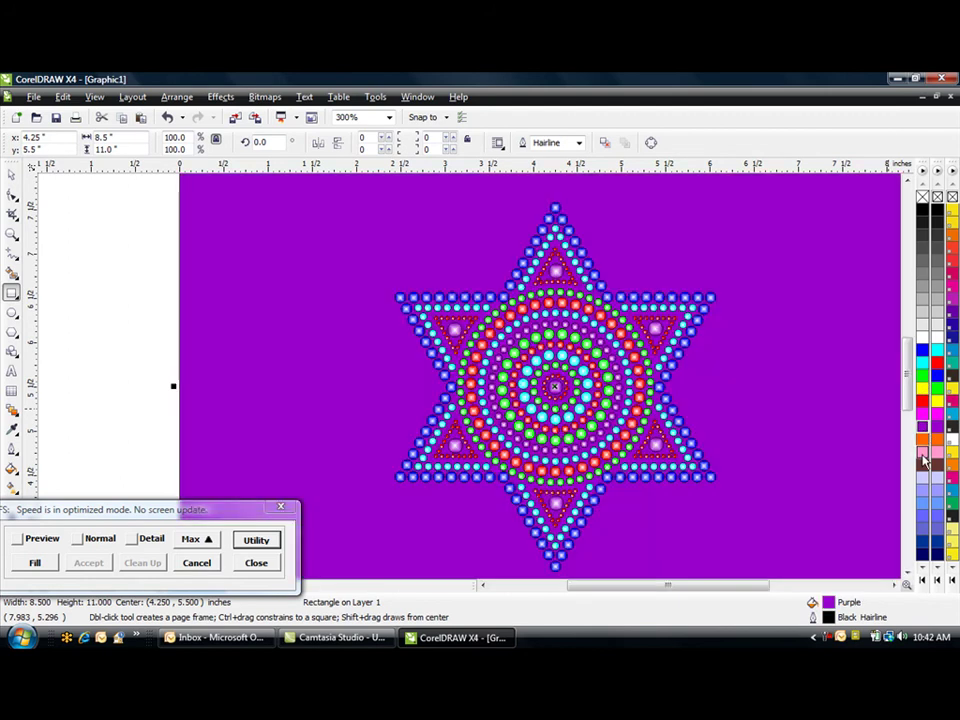
click(922, 452)
click(923, 466)
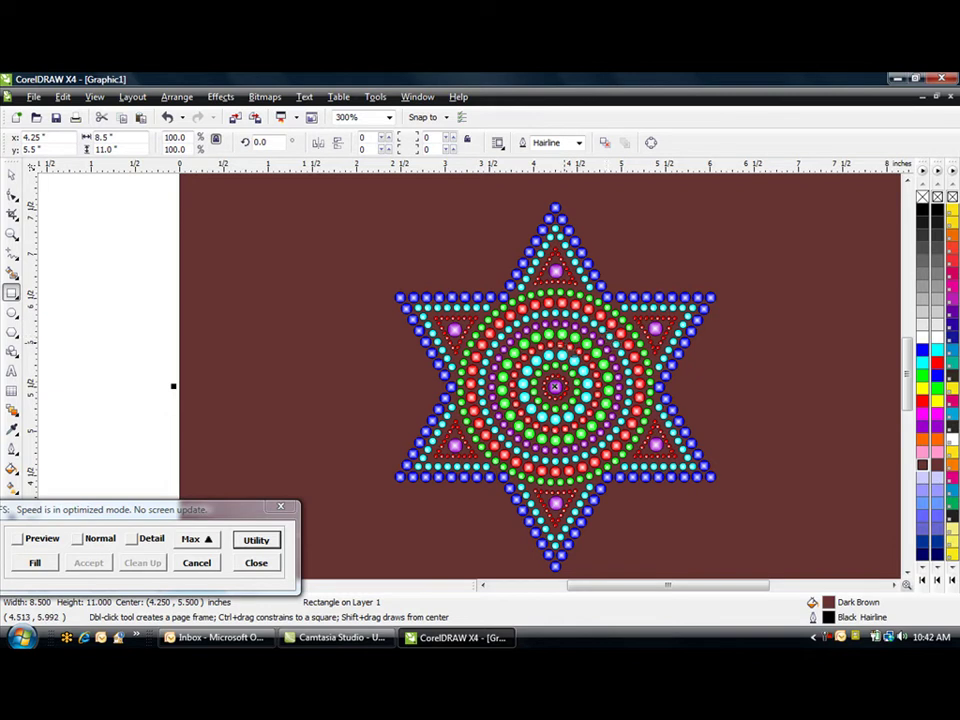
Close the macro, and close both the Graphic1 document and the Star of David path pattern without saving changes
click(257, 565)
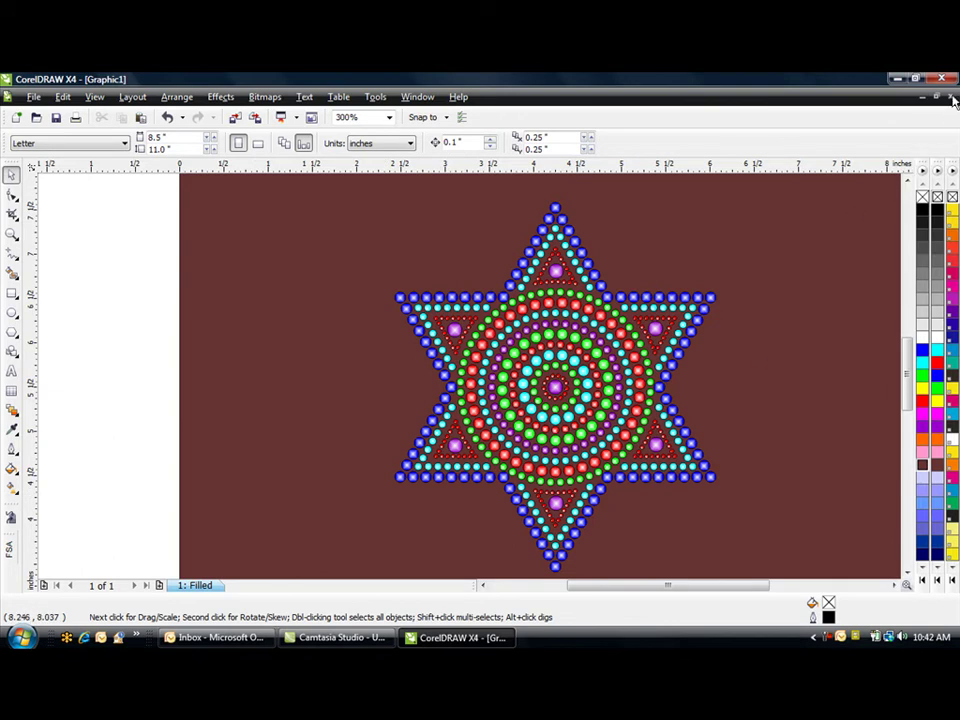
click(953, 100)
click(497, 389)
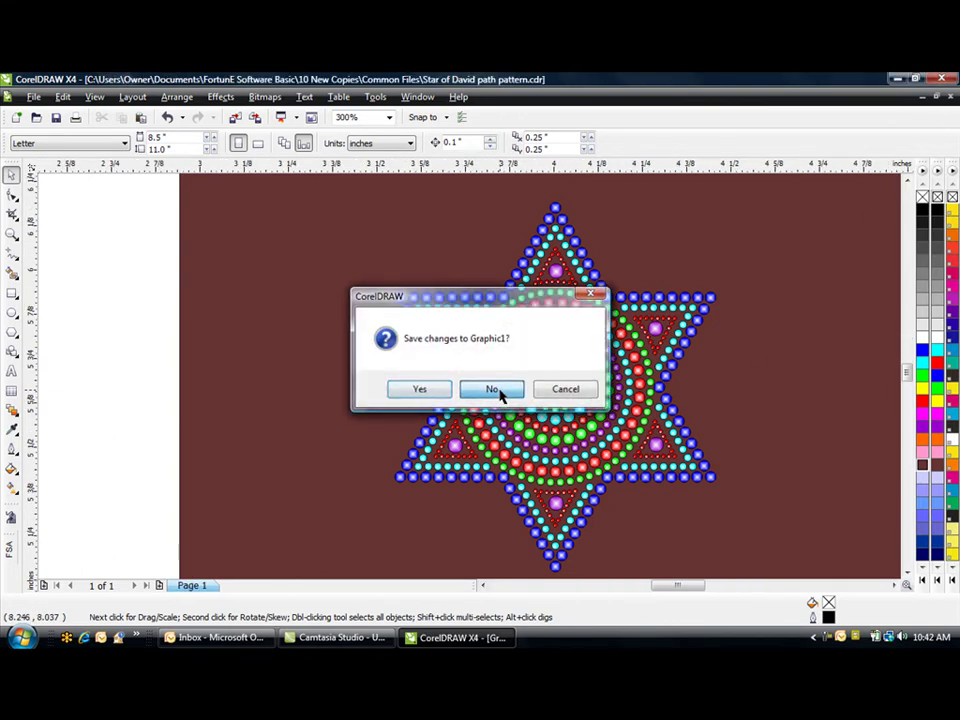
scroll(469, 375, down, 2)
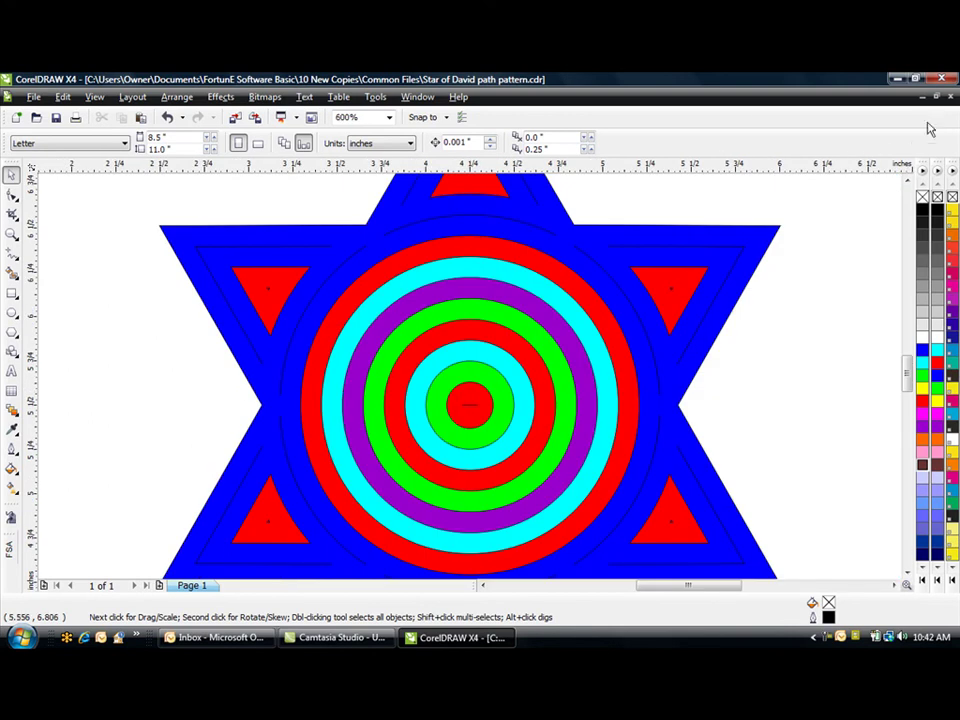
click(953, 97)
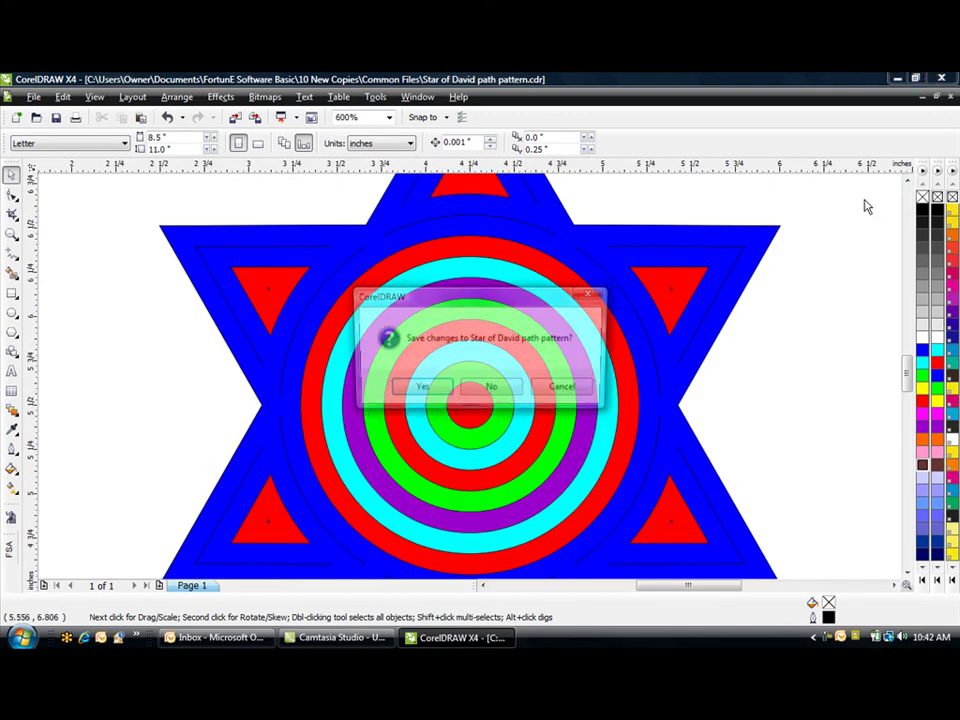
click(494, 390)
Check the fill colours assigned to the dove's innermost and outermost wing curves, head-and-back curve and belly curve
click(546, 381)
scroll(467, 377, down, 1)
scroll(471, 381, up, 1)
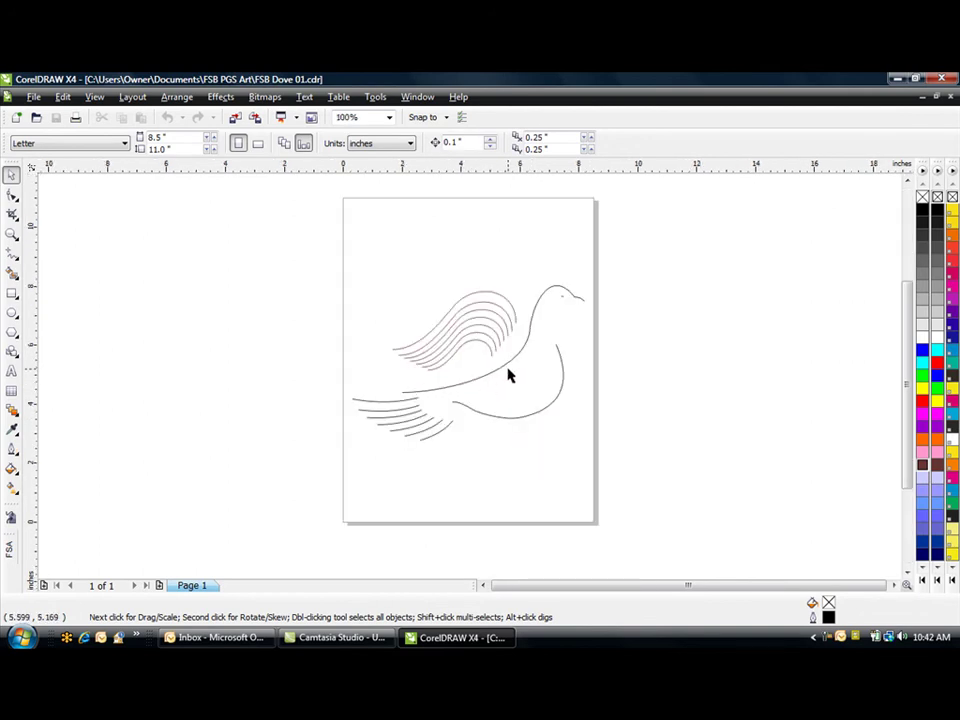
scroll(472, 383, up, 1)
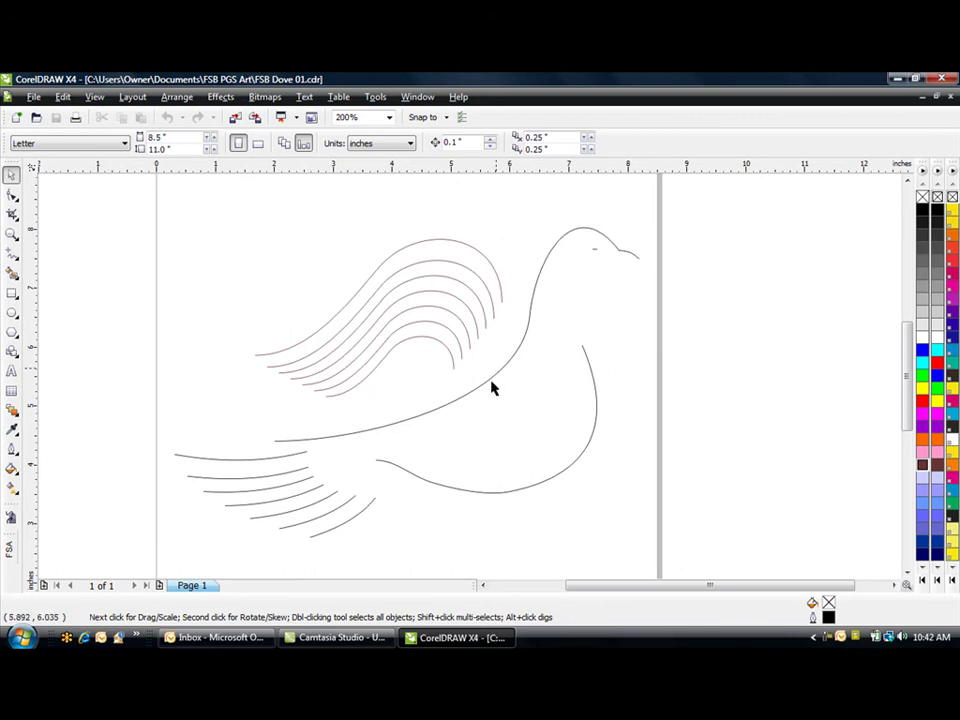
click(381, 365)
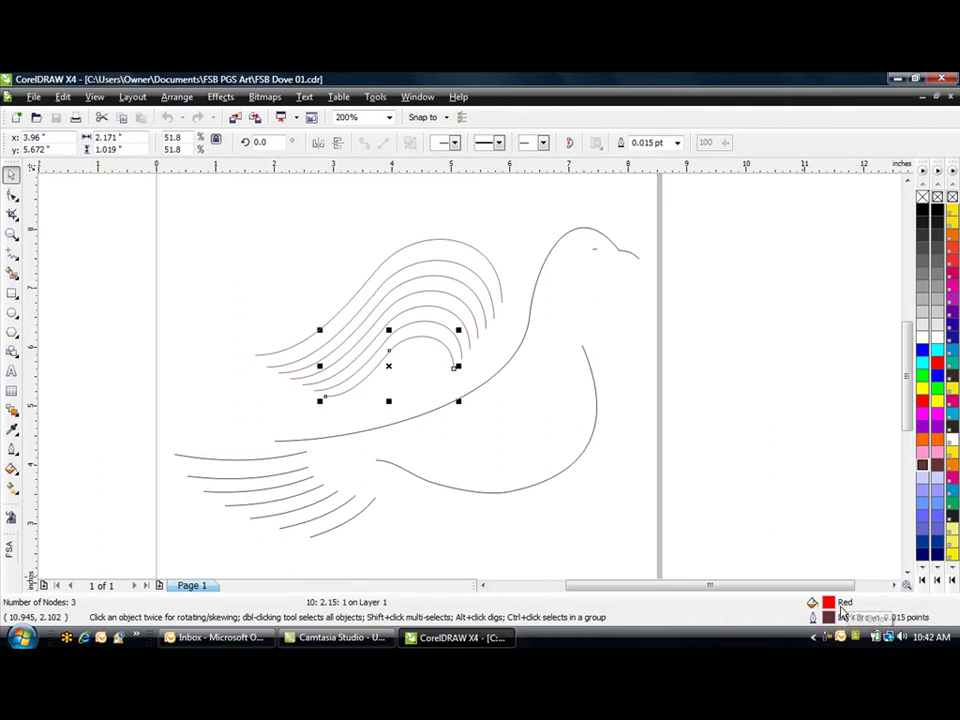
click(425, 244)
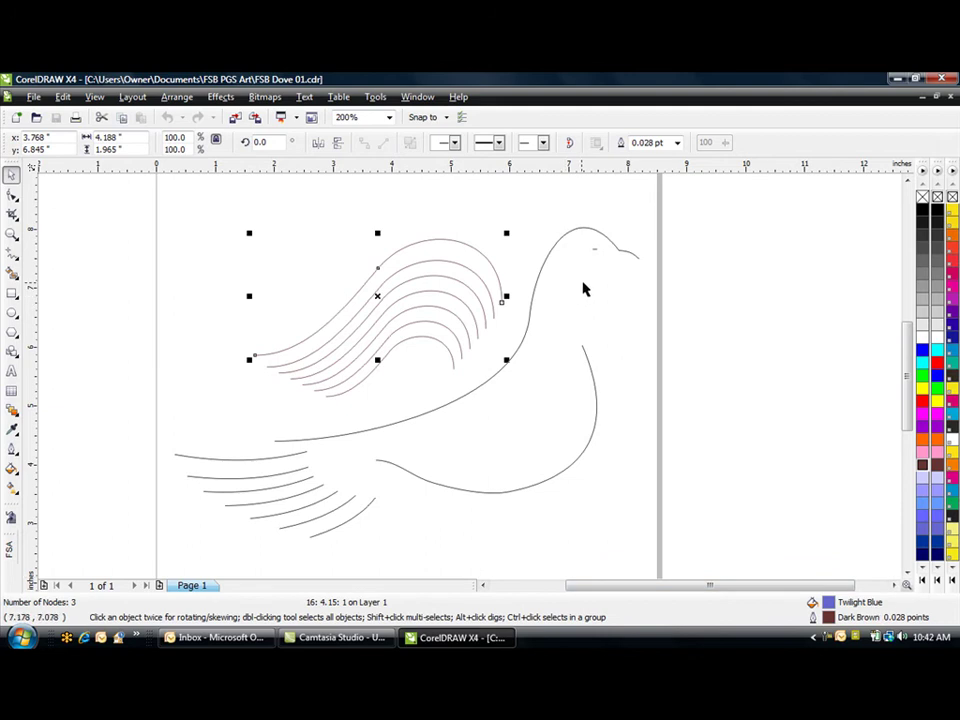
click(613, 245)
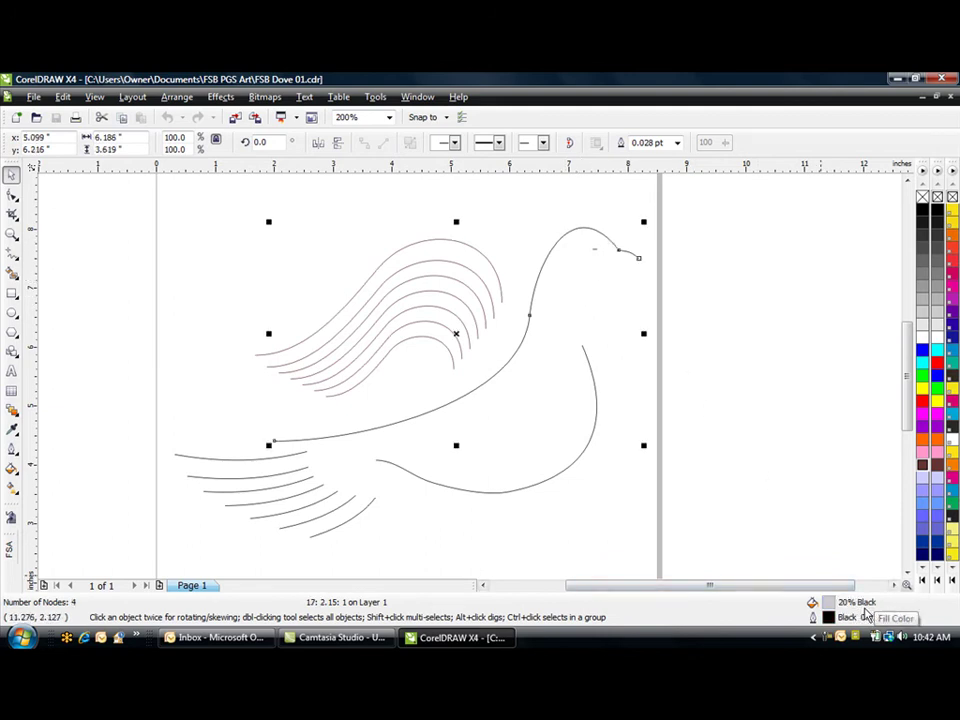
click(756, 480)
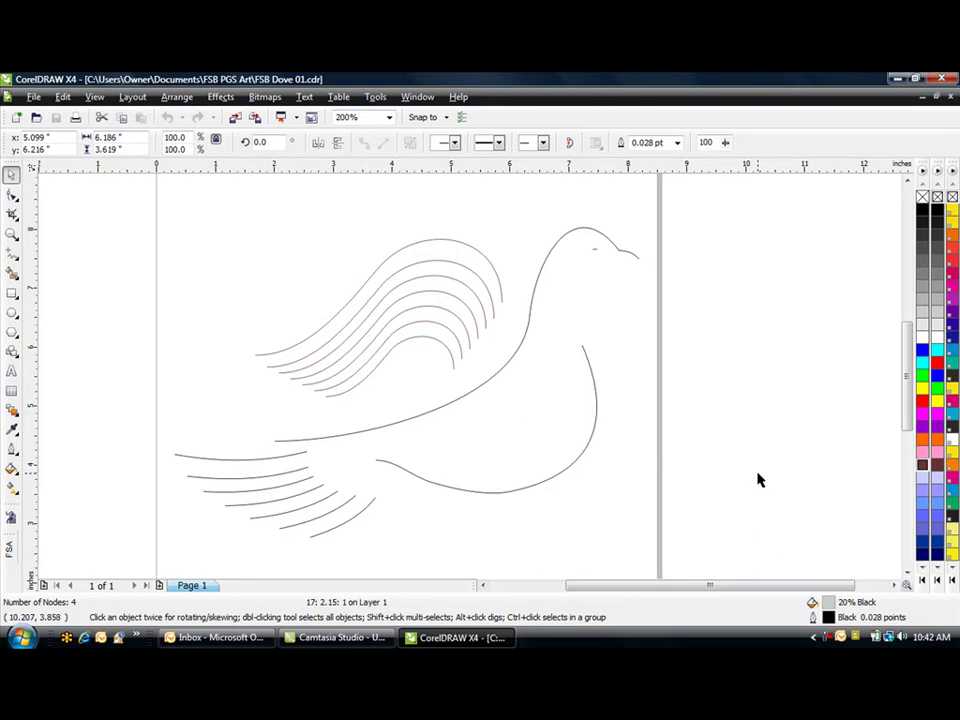
click(594, 410)
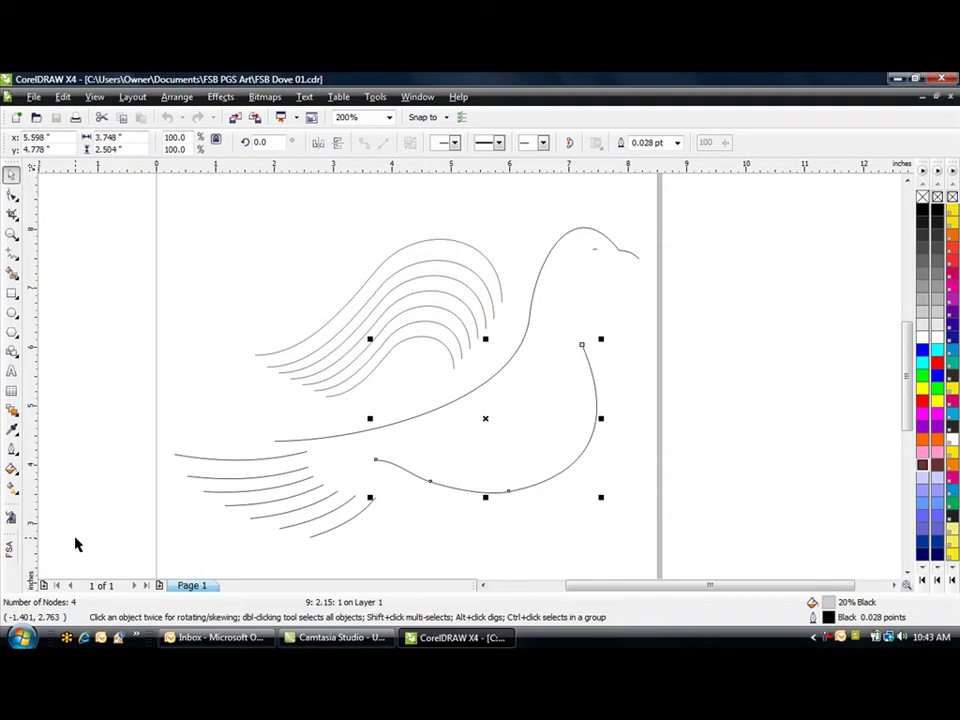
Launch the FortunE Stone macro for the dove and enable Multi Dot Size in its multi dot settings
click(11, 519)
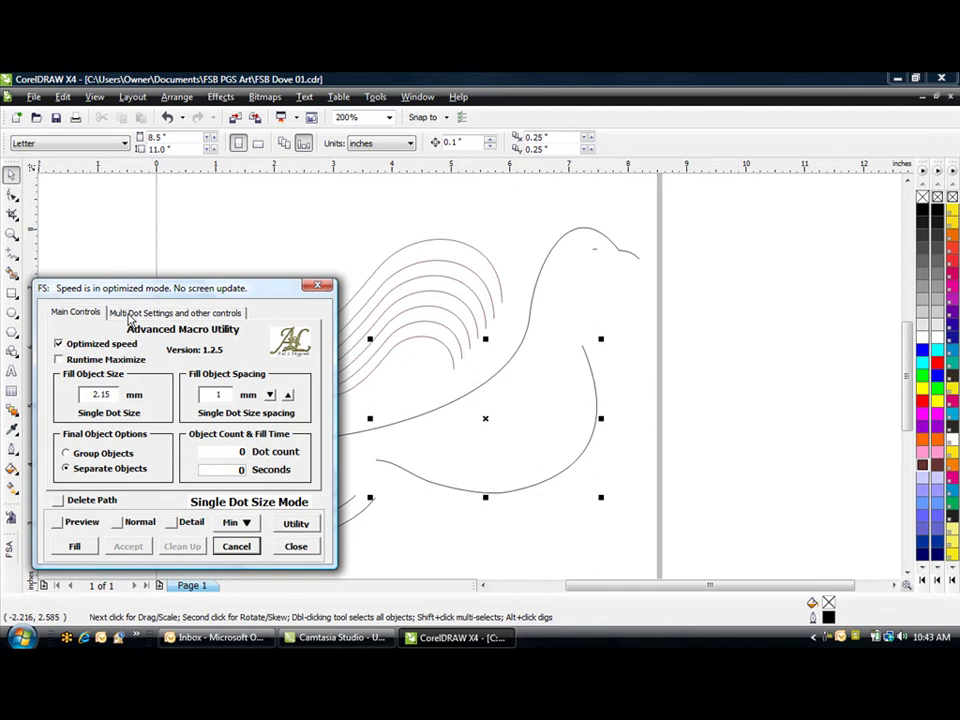
click(177, 316)
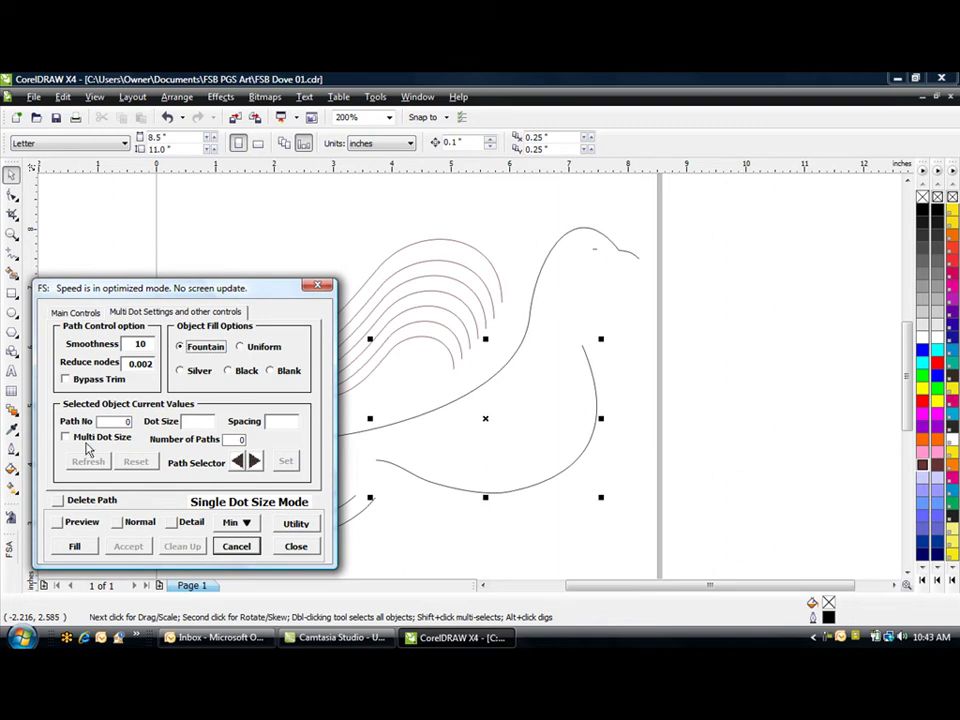
click(66, 440)
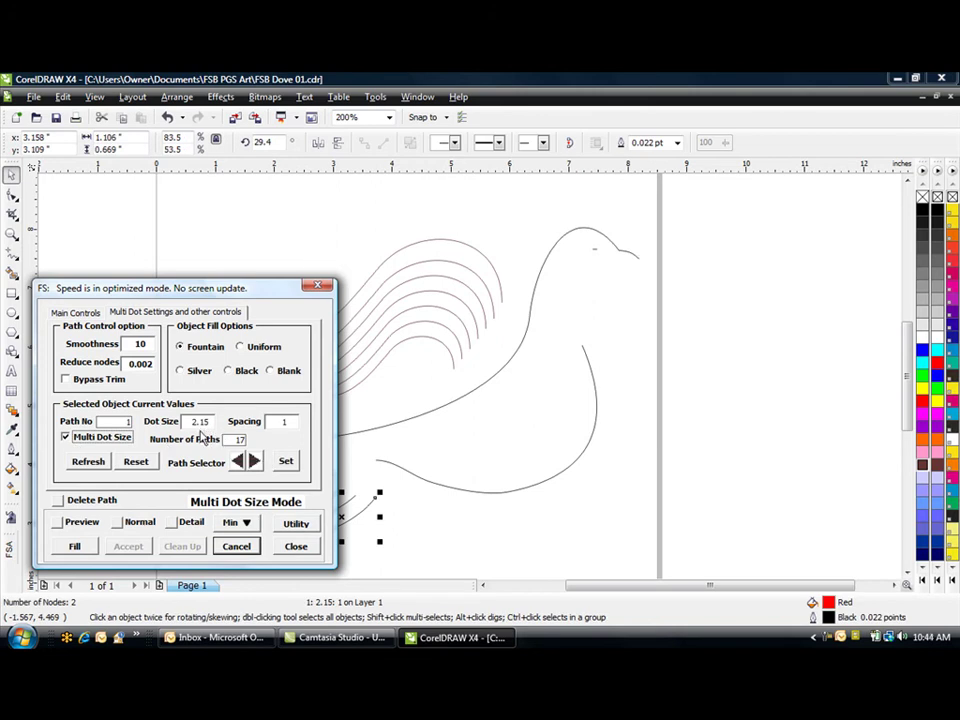
Review the dot size and spacing of the dove's paths one by one up to path 9, moving the macro window clear of the tail
click(255, 461)
click(255, 461)
click(255, 461)
click(255, 461)
click(255, 461)
click(255, 461)
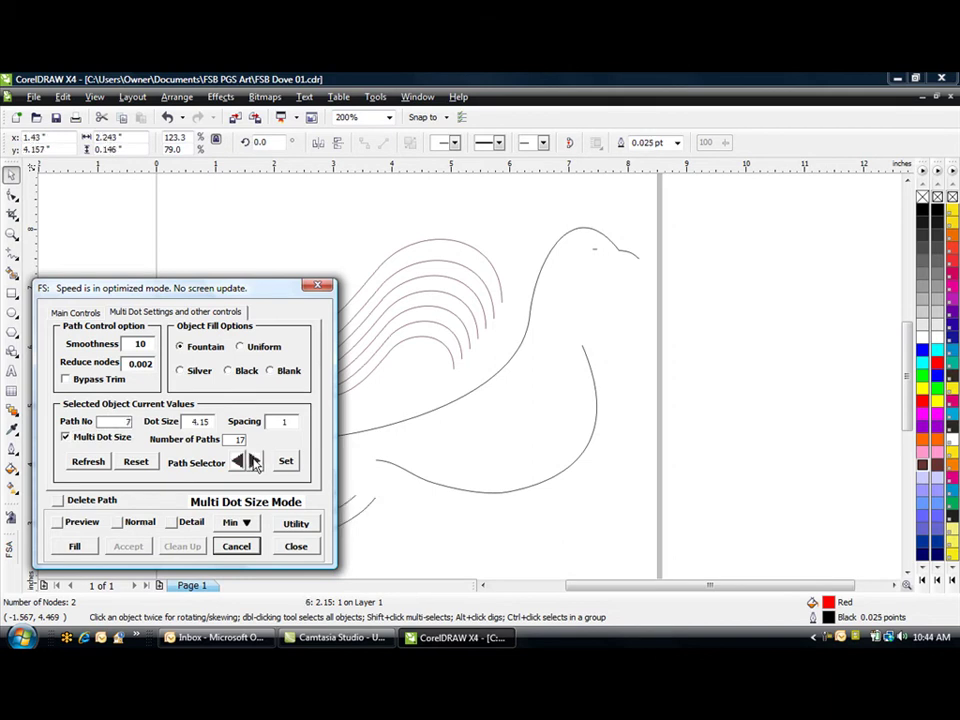
drag(288, 290, 858, 294)
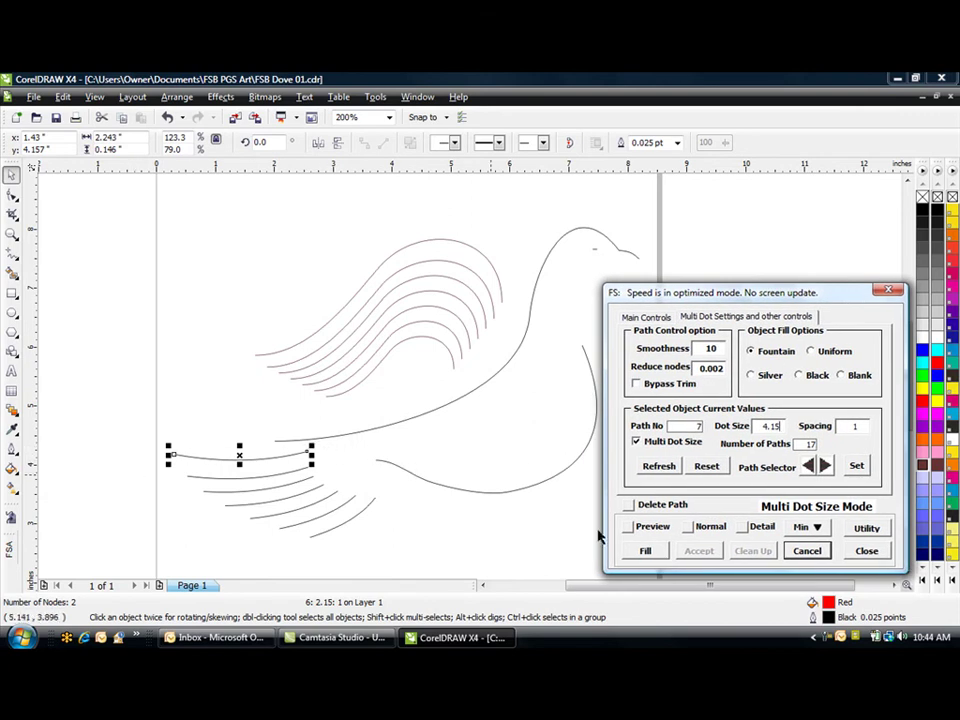
click(825, 466)
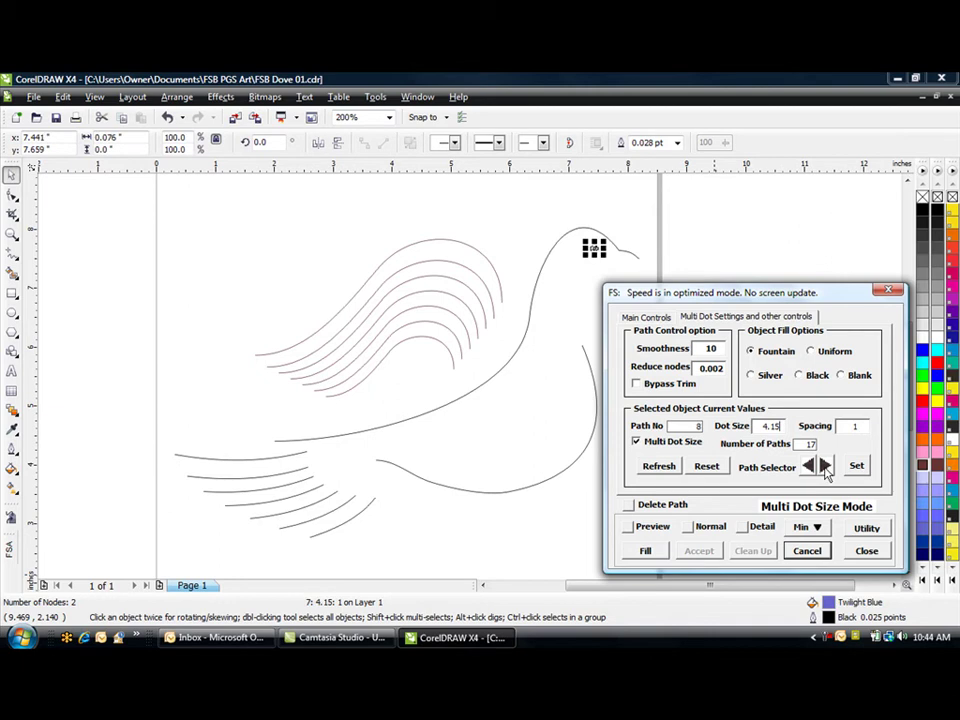
click(825, 466)
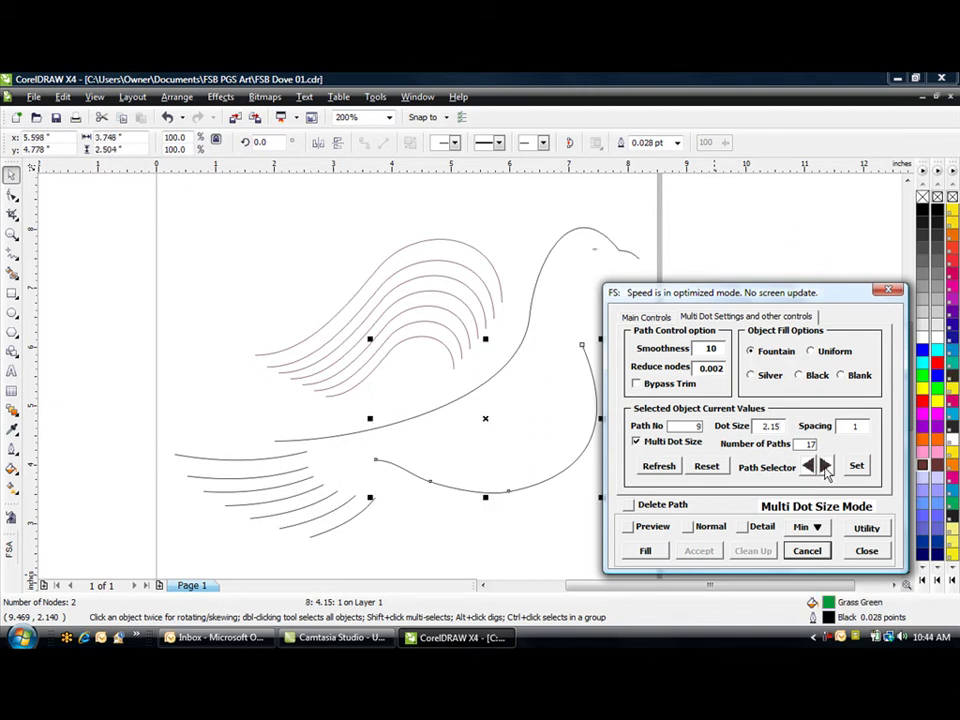
Fill the dove's paths with multi-size dots, acknowledging the docker warning, and preview the result on black
click(646, 553)
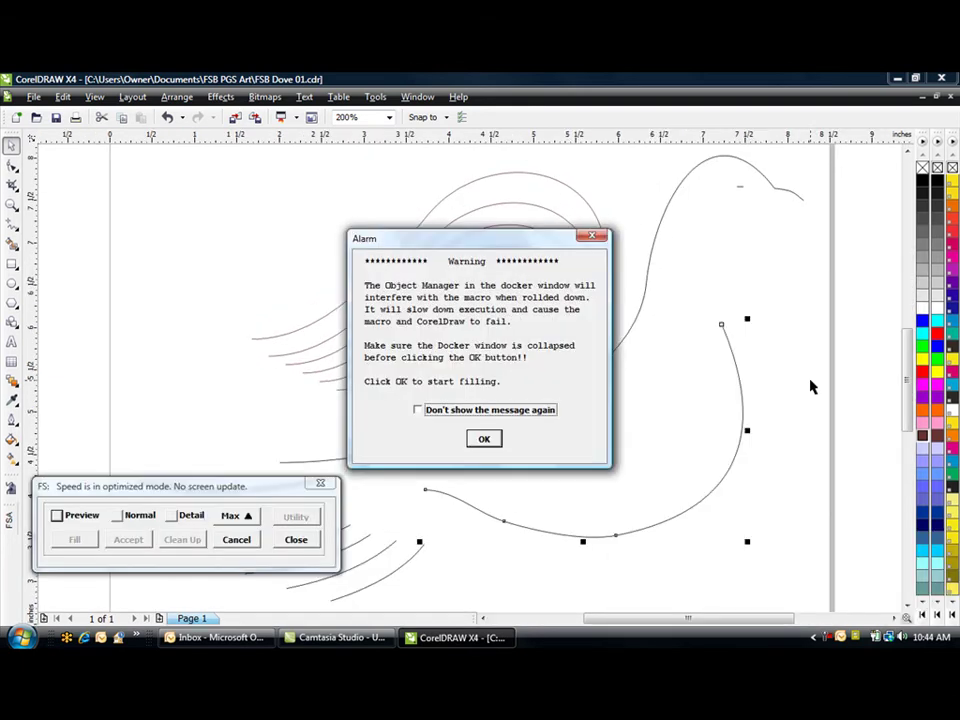
click(488, 441)
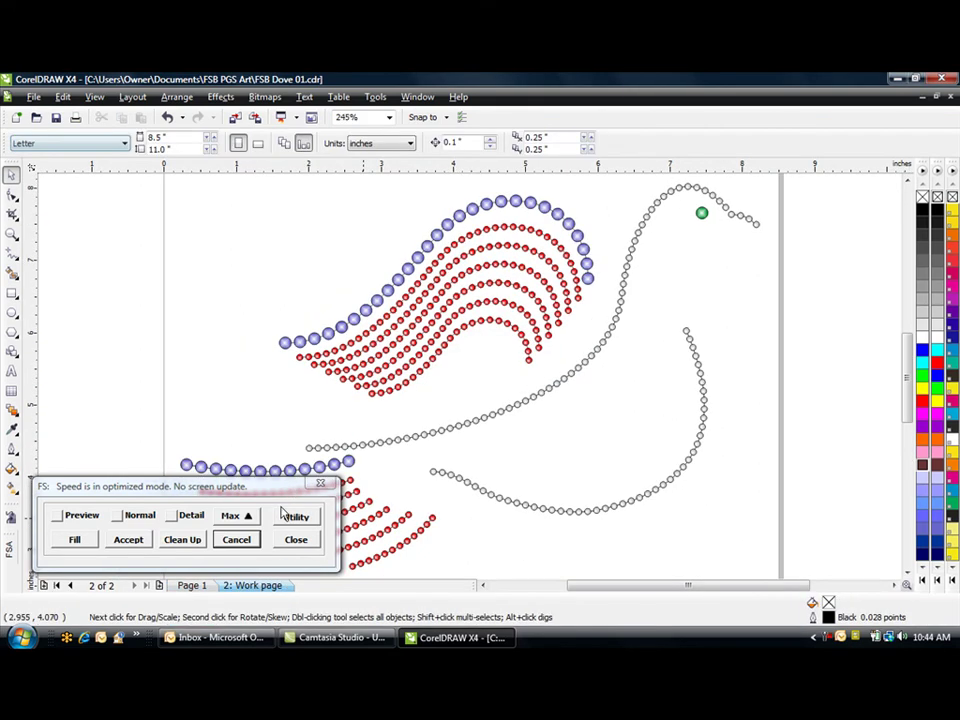
click(58, 516)
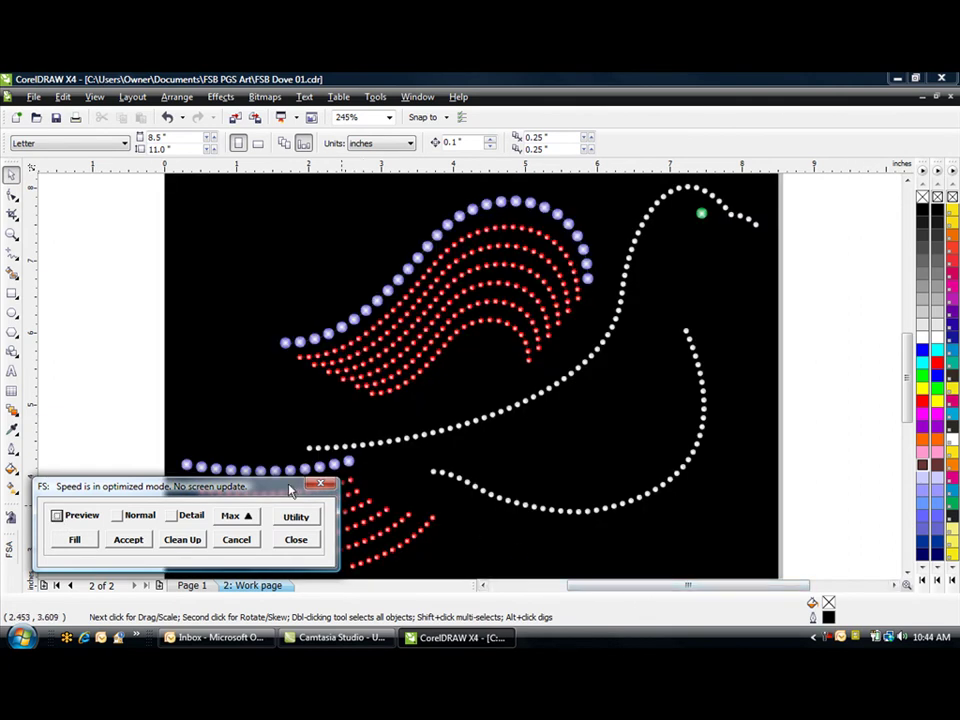
Move the macro window off the dove's tail and review the dot counts detail for the filled dove
drag(288, 490, 200, 505)
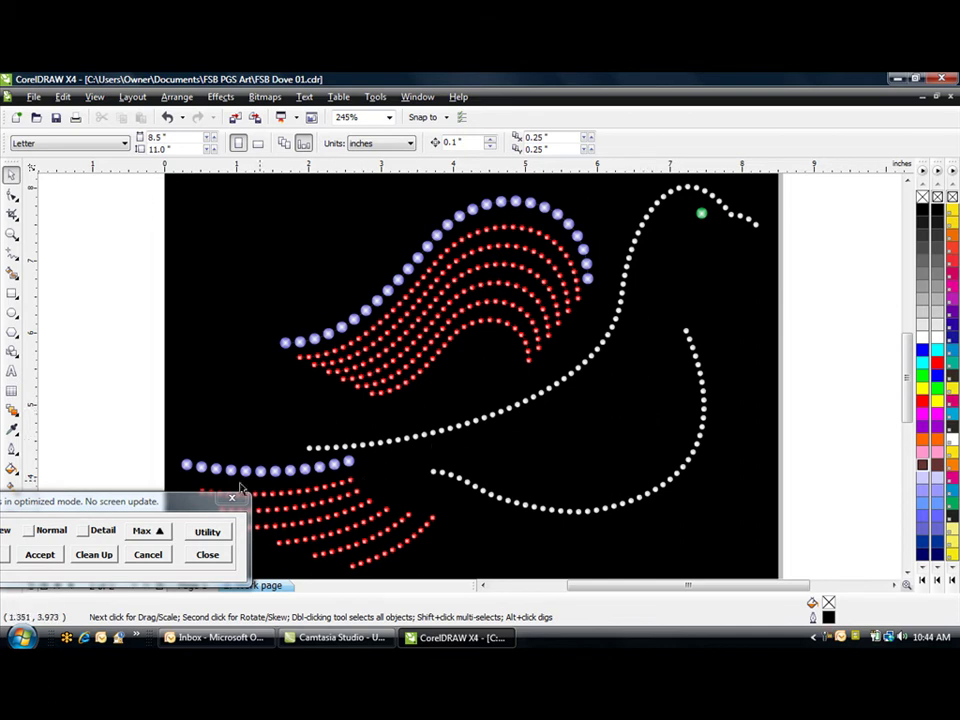
drag(189, 503, 307, 196)
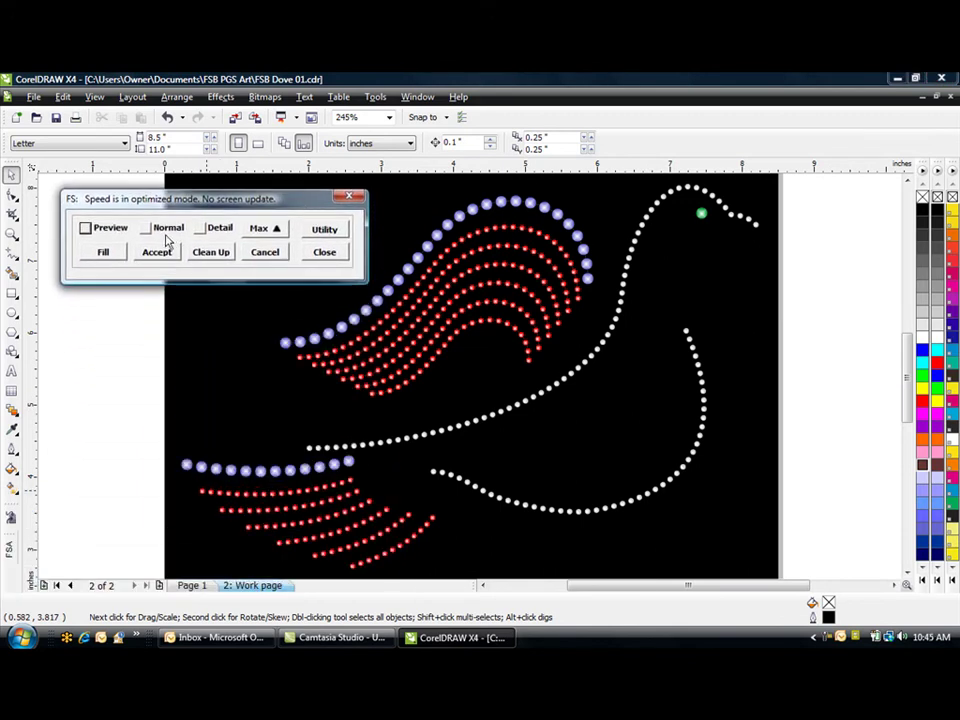
click(224, 232)
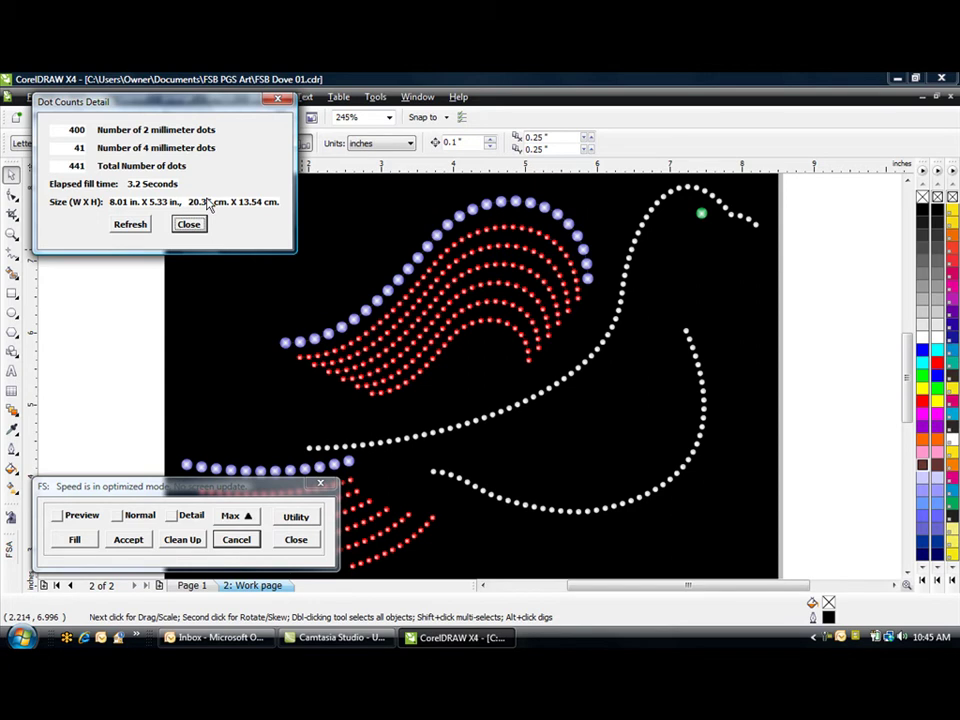
click(189, 224)
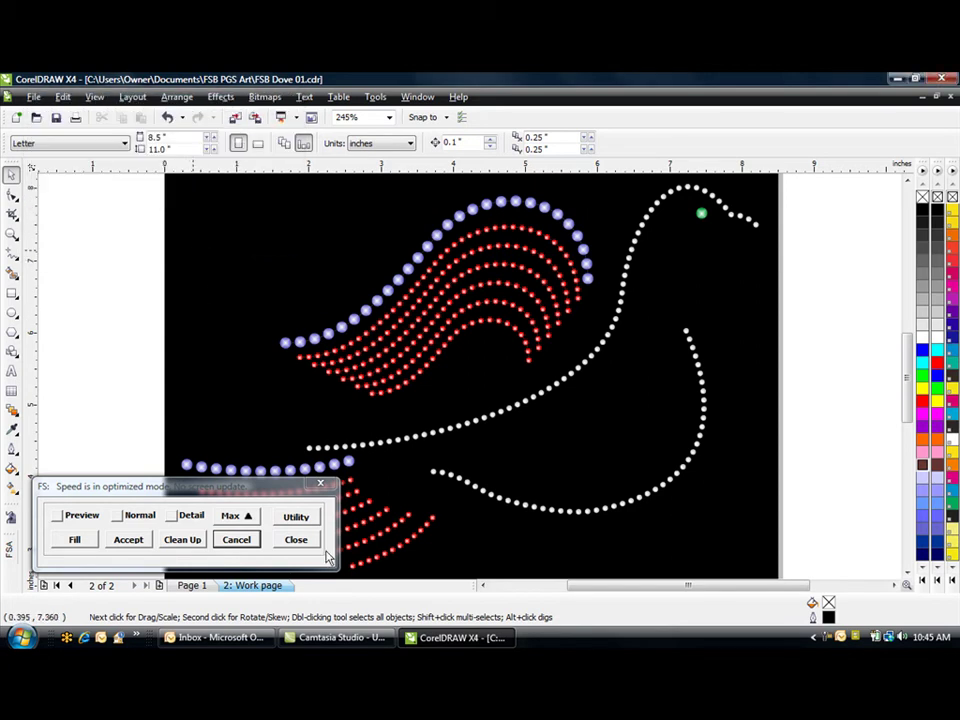
Cancel the dove's dot fill, move the macro window clear, and change the outermost wing path's fill to red
click(237, 540)
drag(294, 489, 222, 216)
click(462, 213)
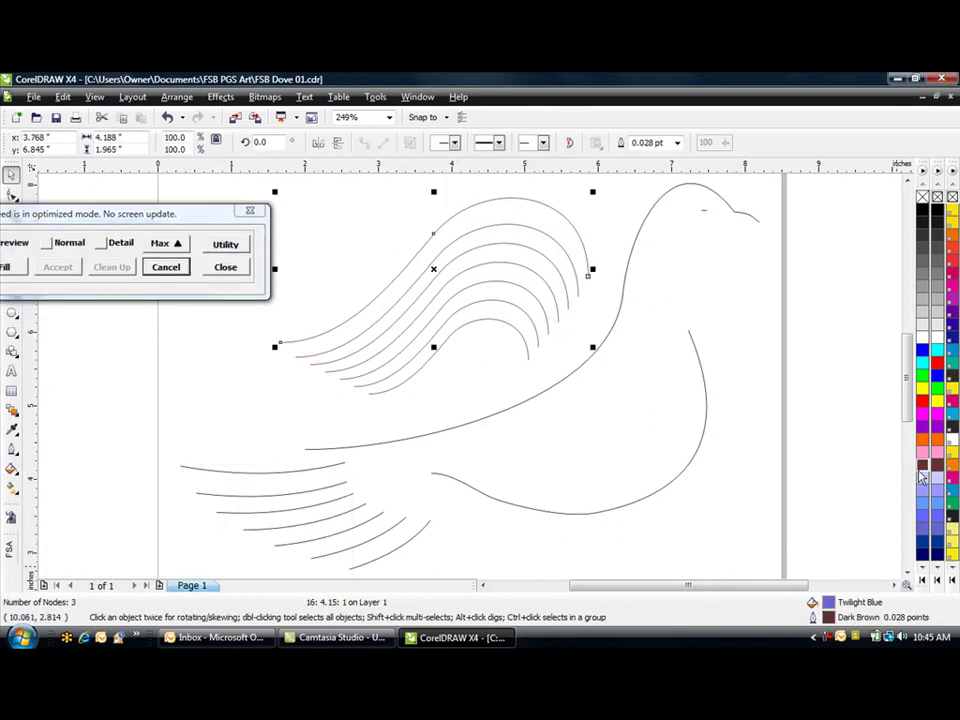
click(922, 402)
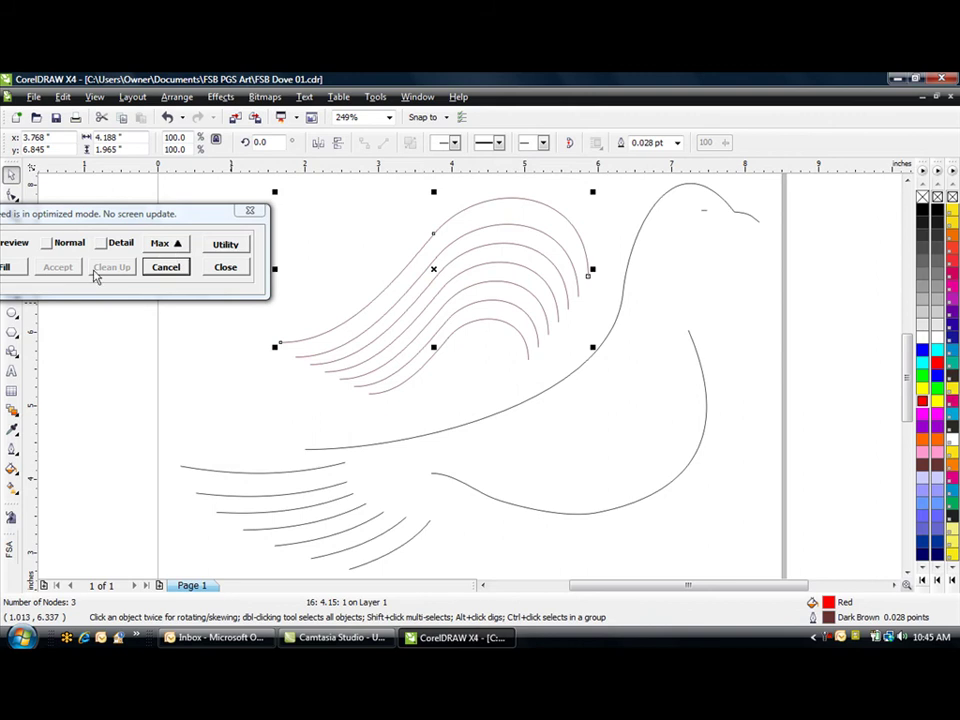
Fill the recoloured dove's paths with multi-size dots, acknowledging the docker warning
click(20, 268)
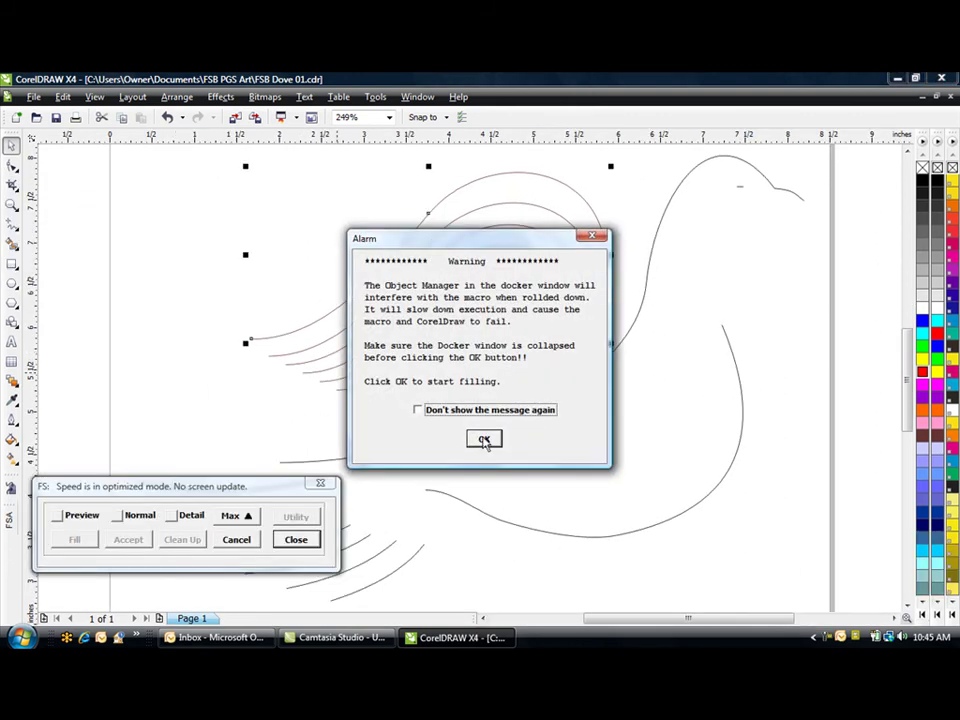
click(482, 438)
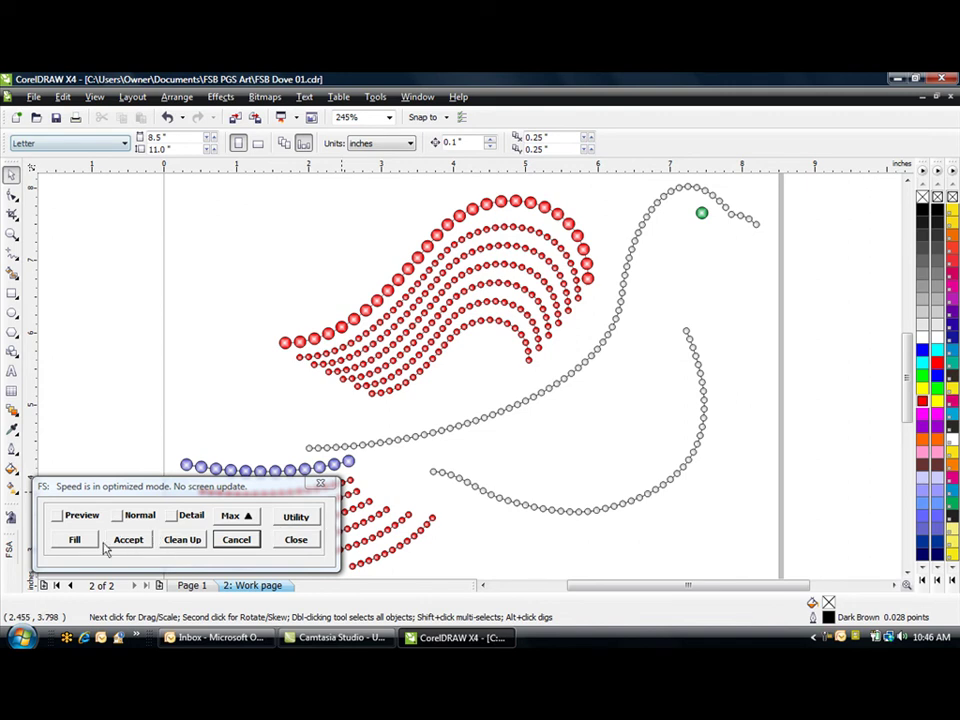
Close the macro, clearing the dove's dot fill, and close the dove drawing without saving its changes
click(302, 547)
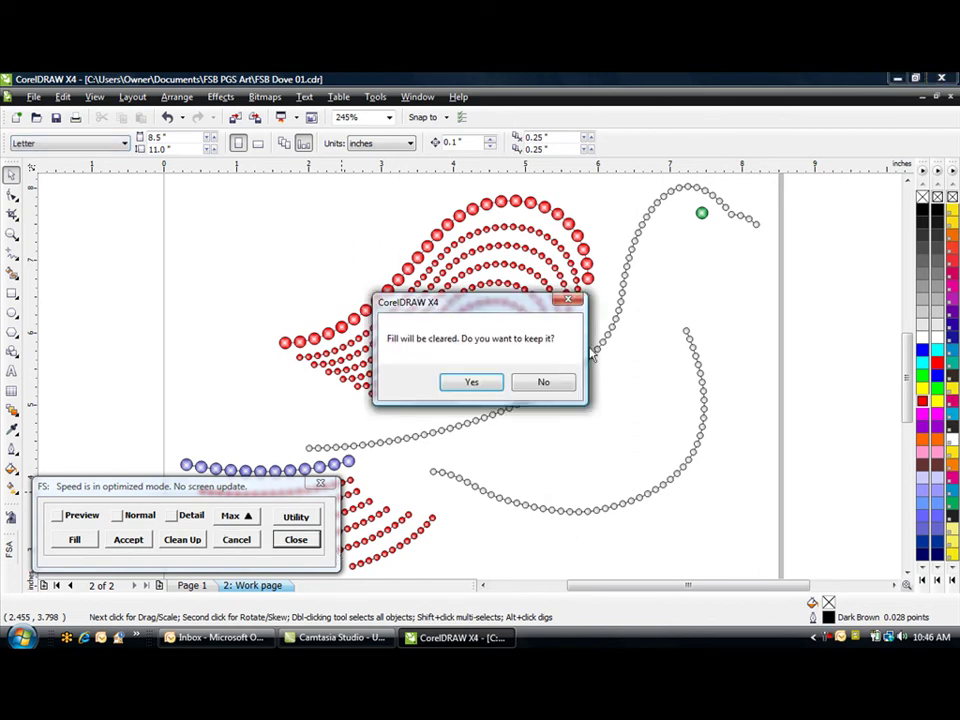
click(494, 380)
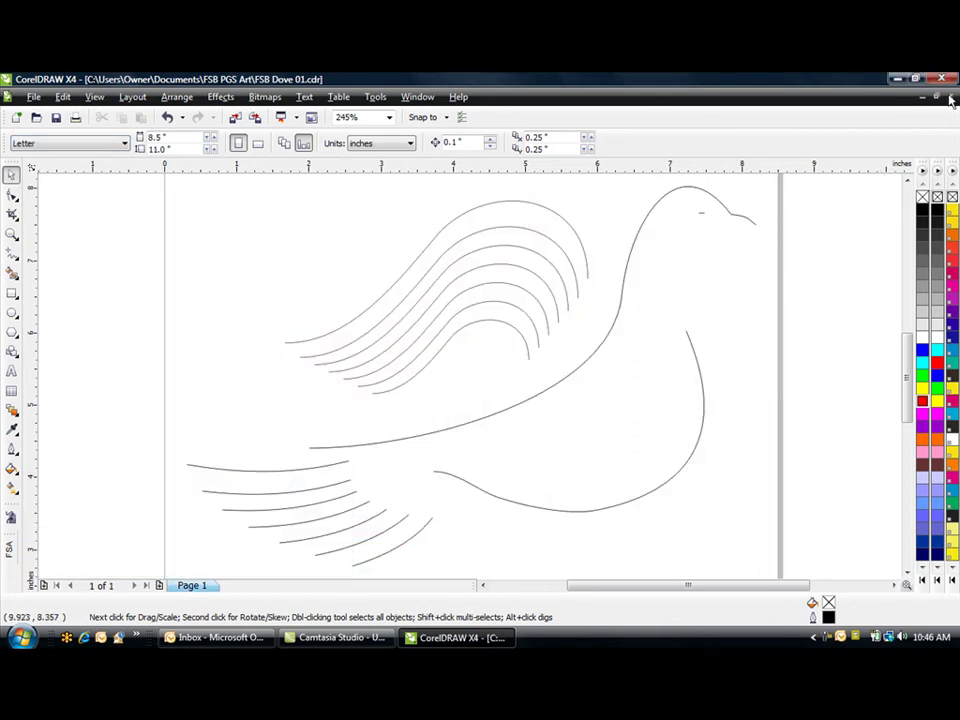
click(951, 100)
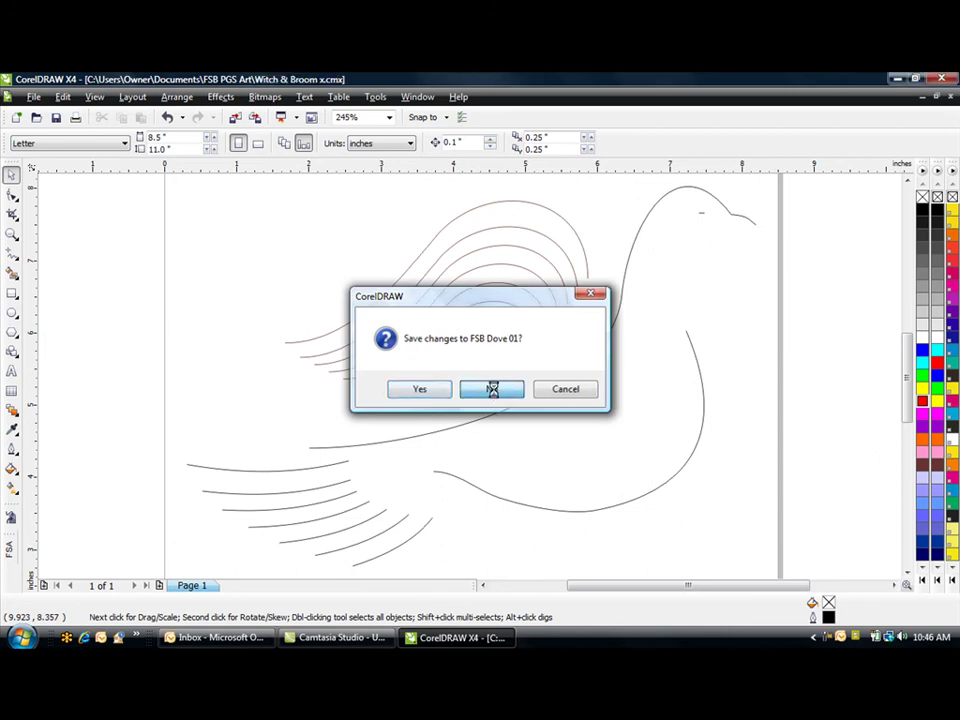
click(492, 390)
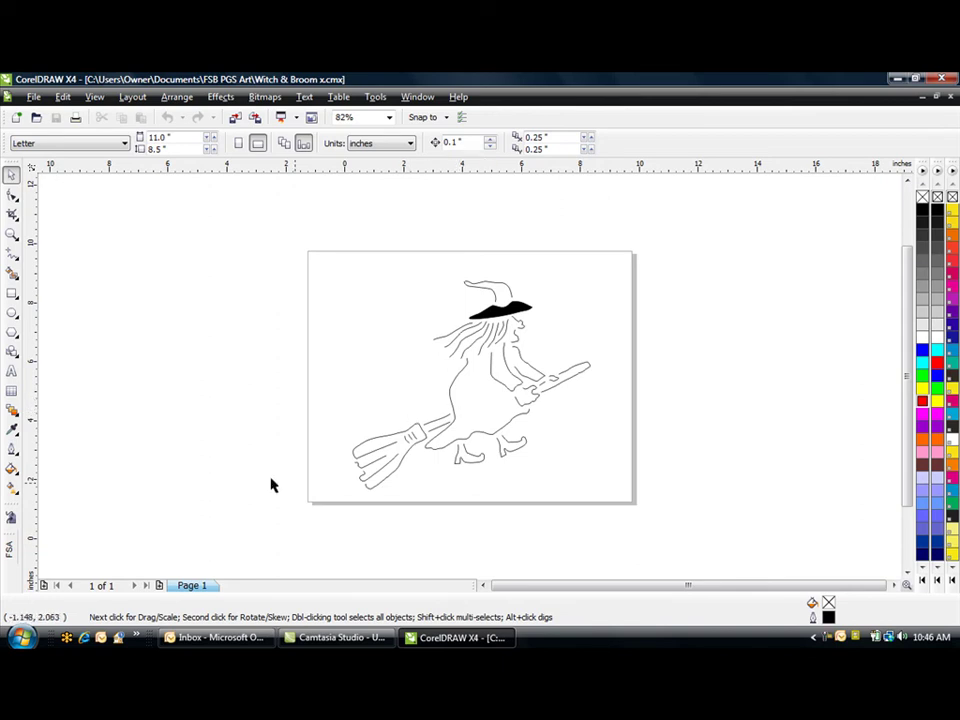
Start the FortunE Stone macro on the witch and broom drawing and show its multi-dot settings
click(12, 520)
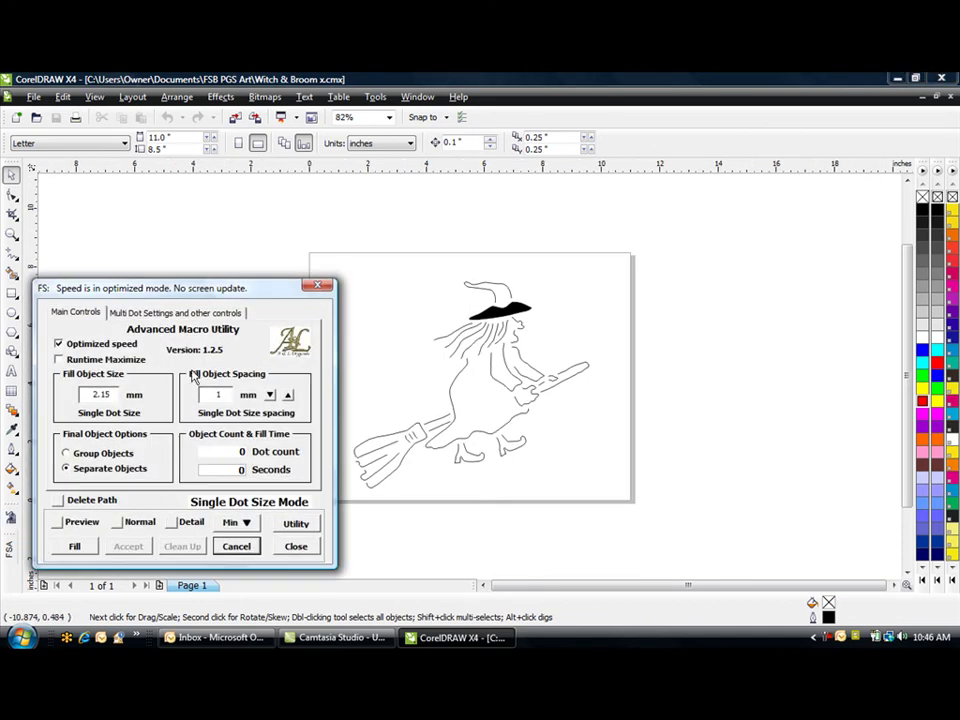
click(160, 315)
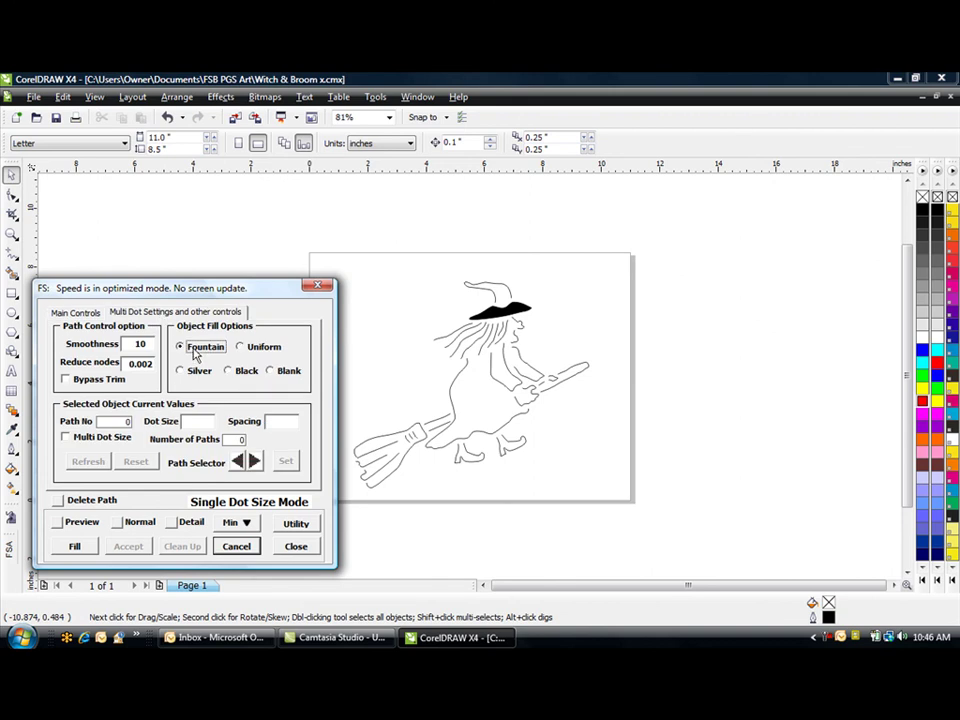
Fill the witch drawing's paths with single-size fountain dots, move the macro window off the broom, and cancel the fill
click(78, 548)
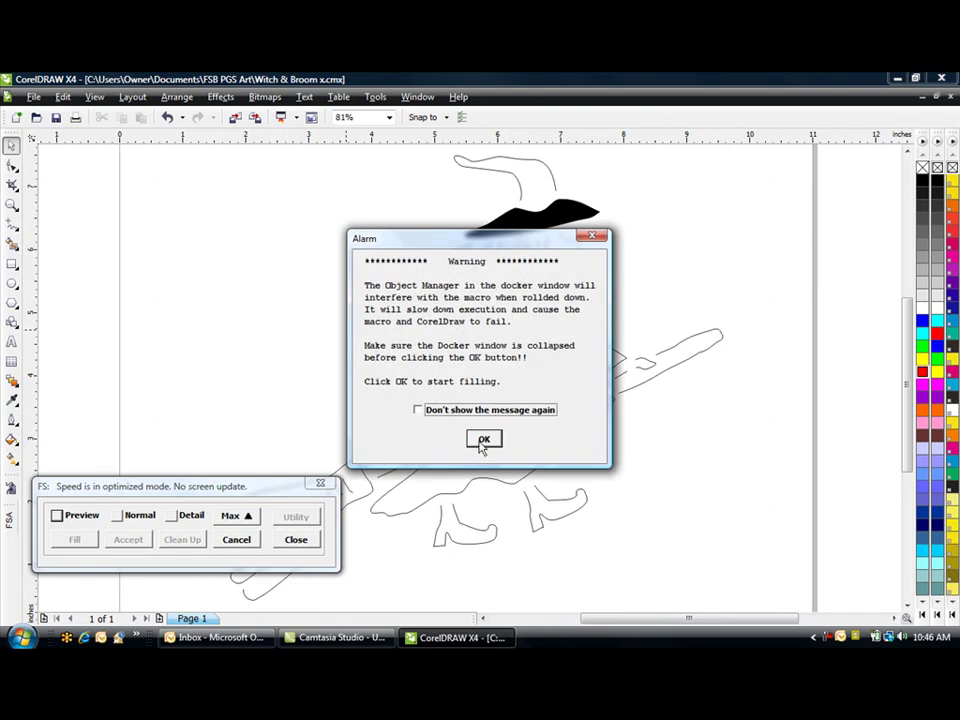
click(481, 443)
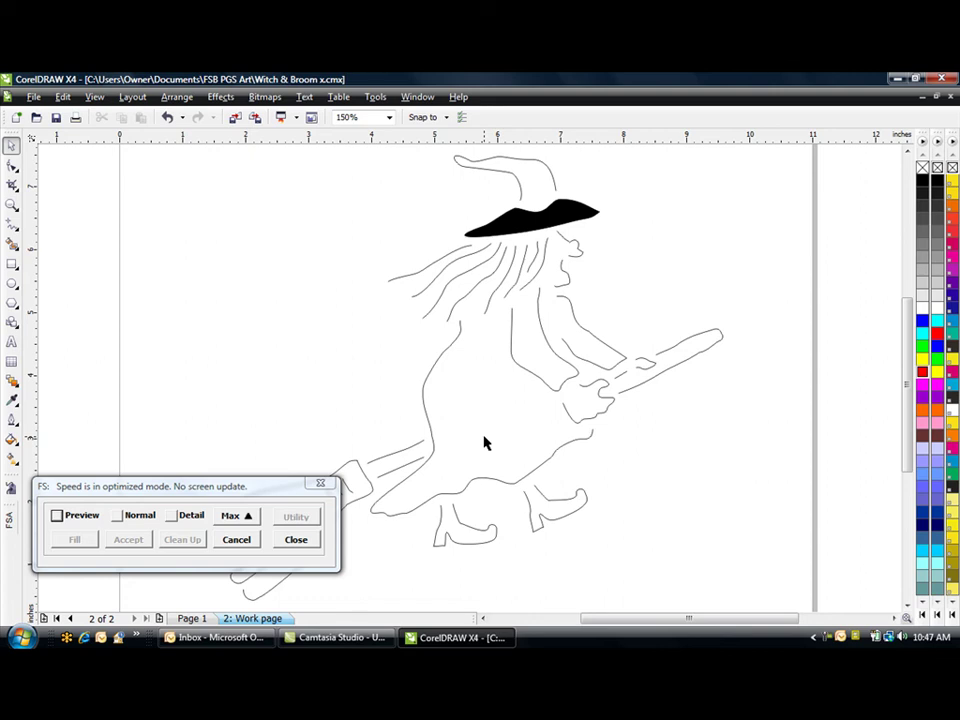
click(484, 443)
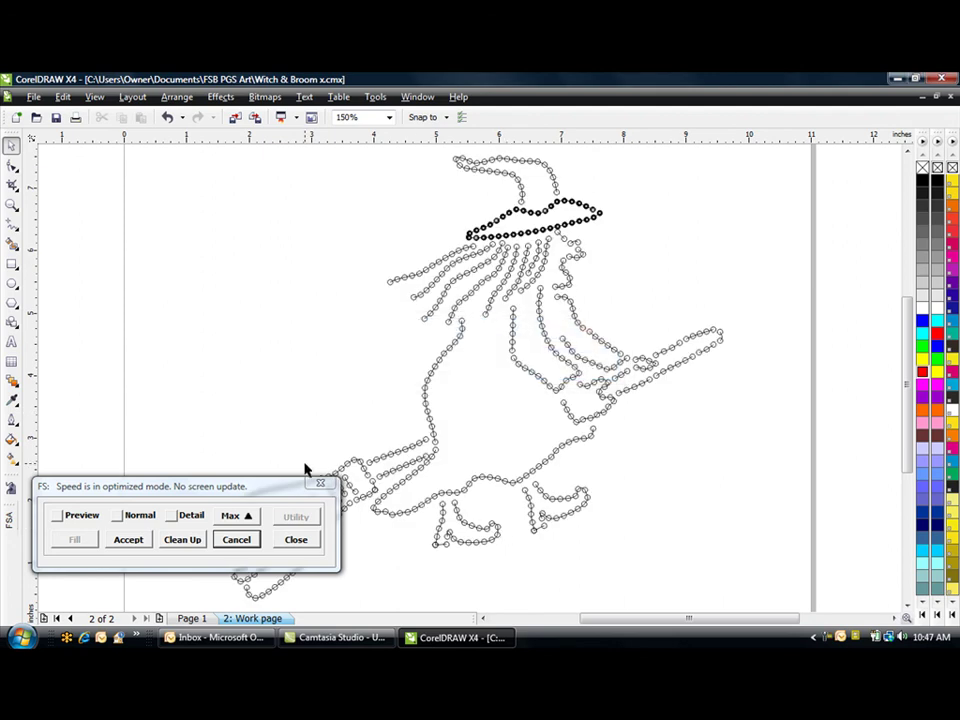
drag(294, 488, 313, 314)
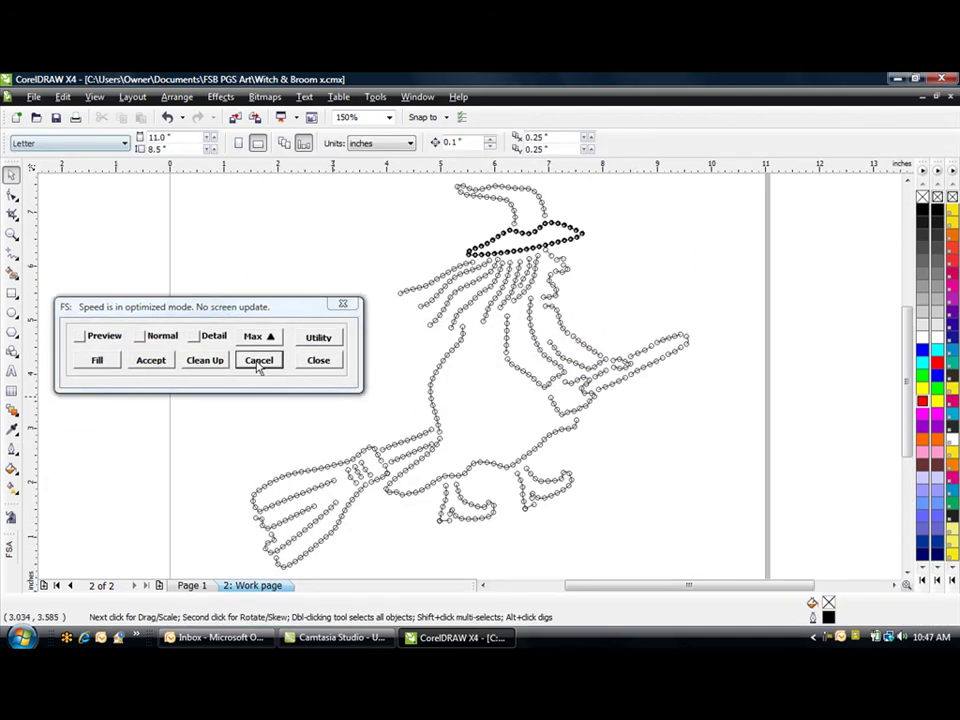
click(258, 362)
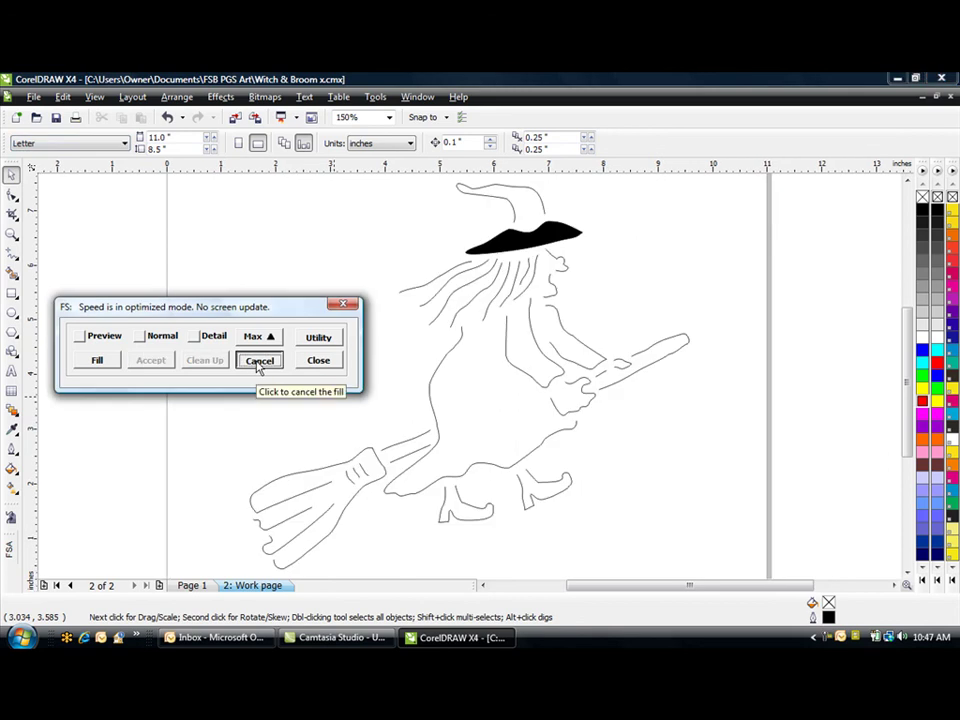
Set the fill of the broom head's outer outline to orange and of its inner bristle curves to yellow
click(313, 478)
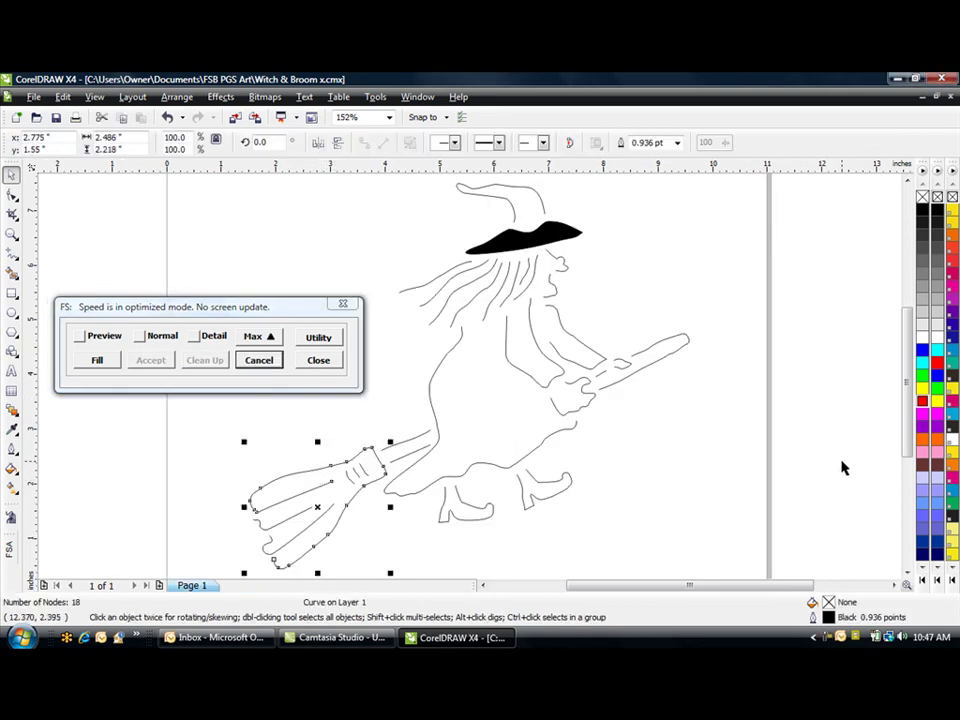
click(925, 447)
click(271, 514)
click(922, 387)
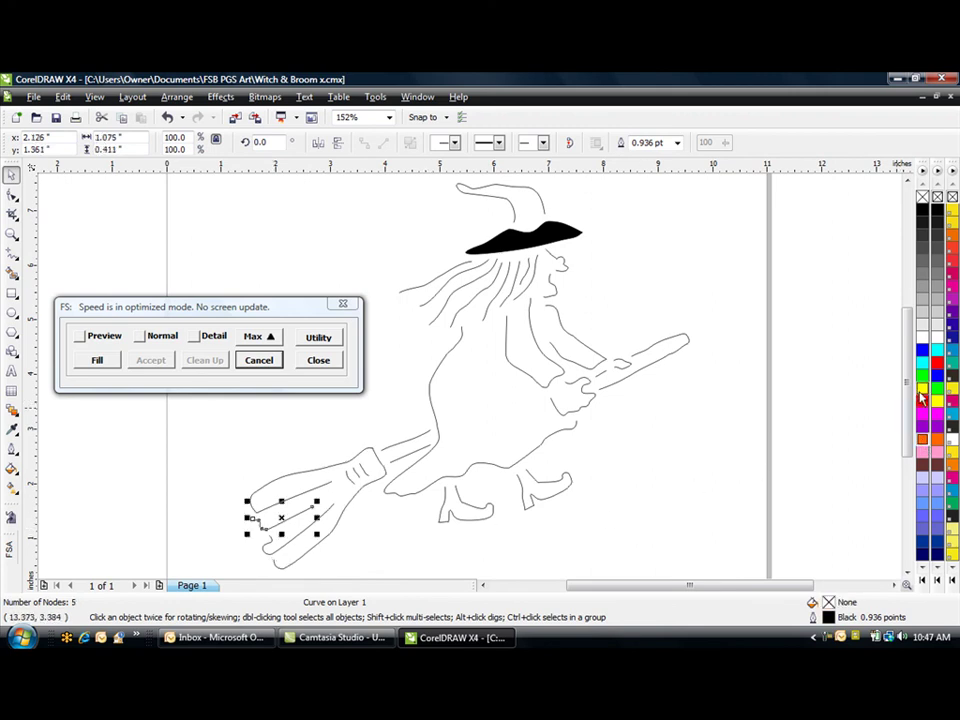
click(302, 540)
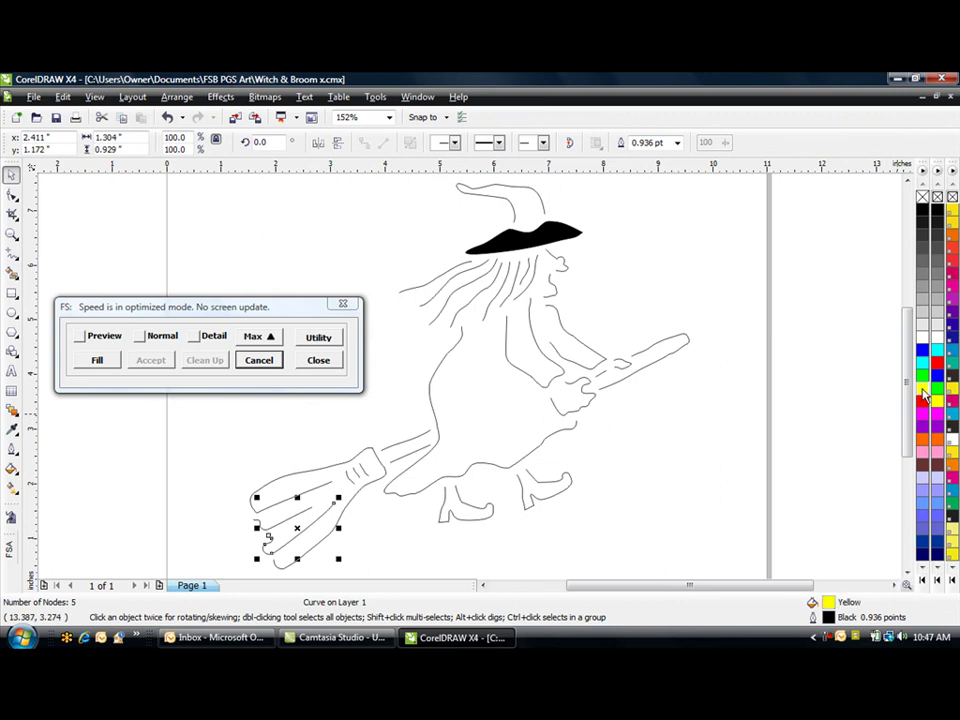
Set the fill of the broom's front and rear handle curves and its binding lines to brown
click(656, 368)
click(922, 464)
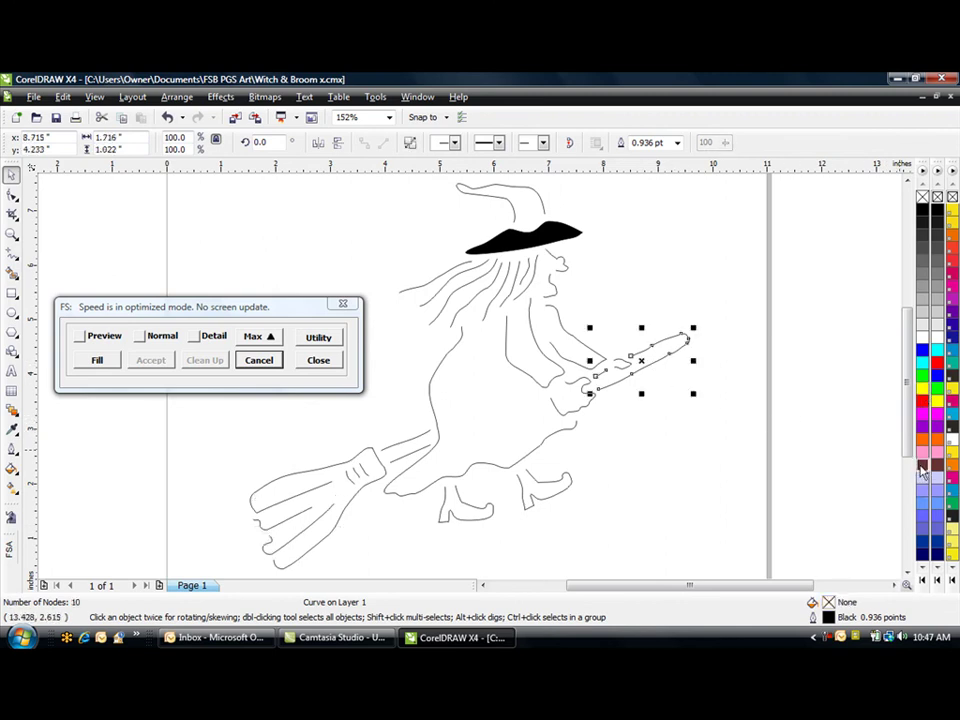
click(414, 456)
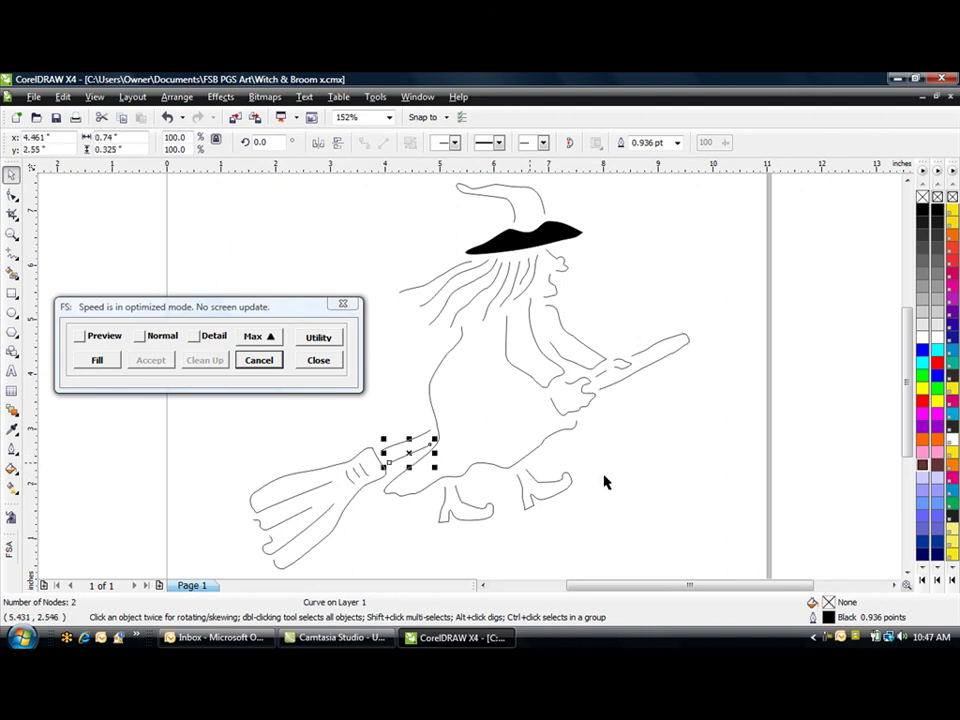
click(924, 466)
drag(333, 443, 386, 504)
click(922, 466)
click(560, 528)
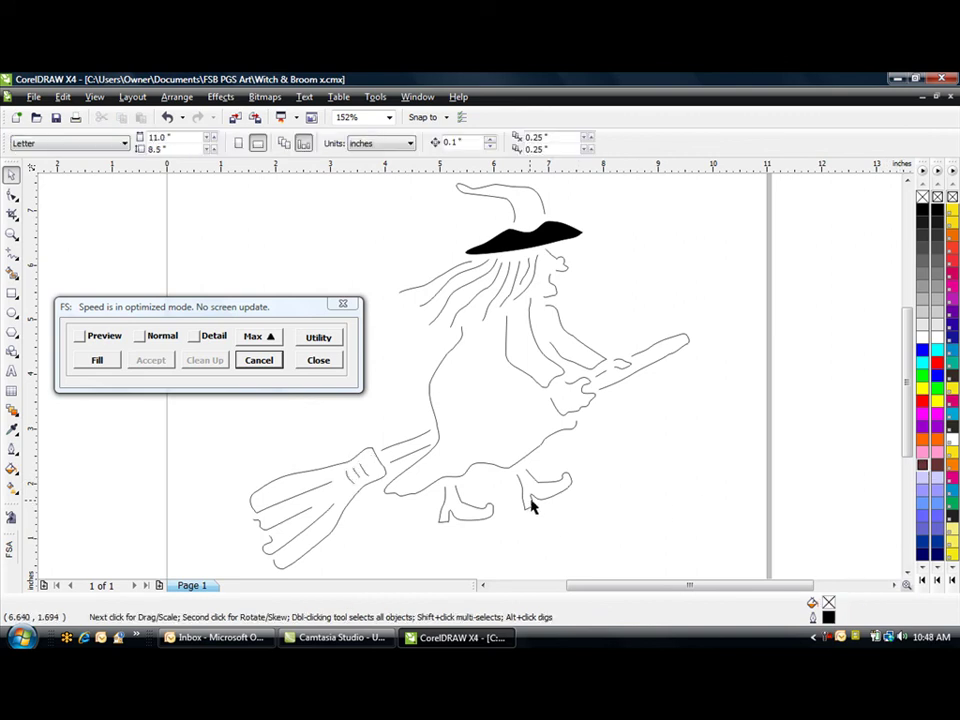
Set the fill of both of the witch's shoe curves to black
click(534, 506)
click(923, 210)
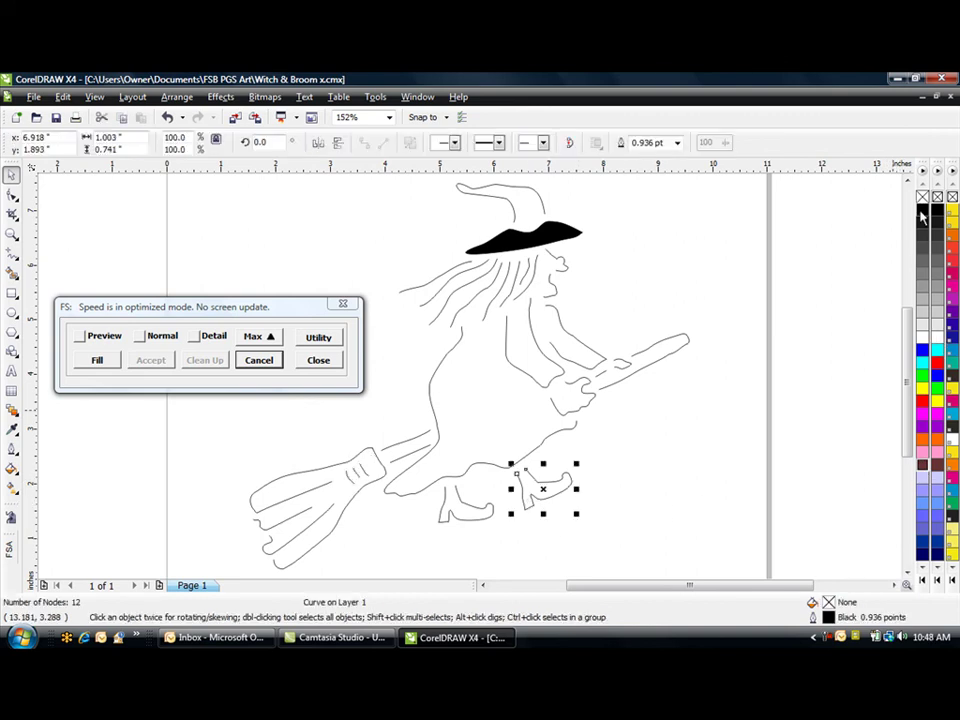
click(493, 510)
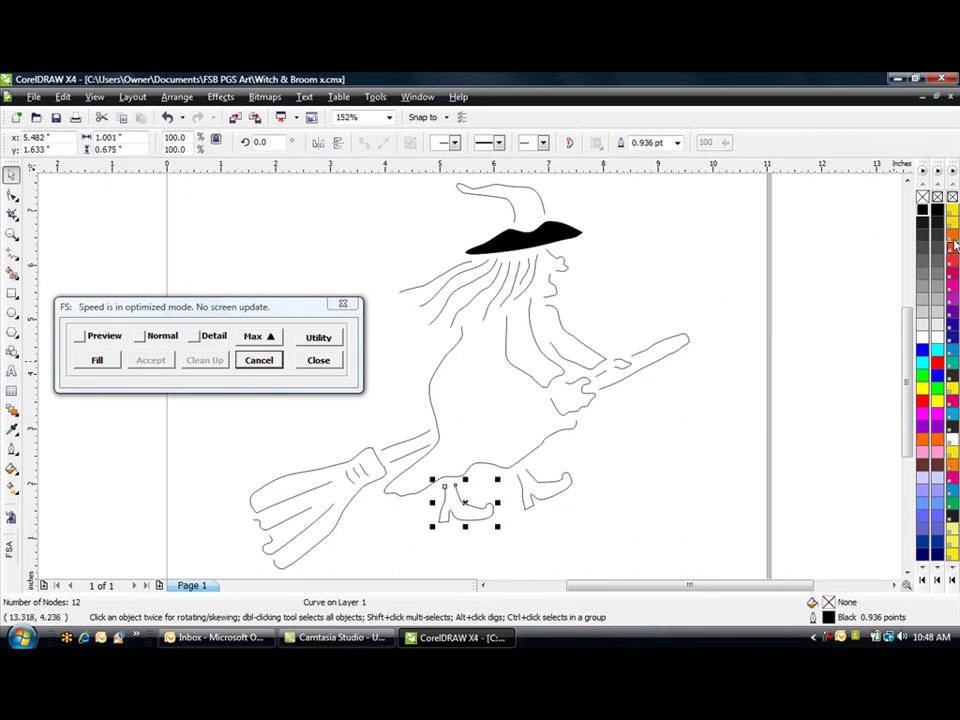
click(925, 211)
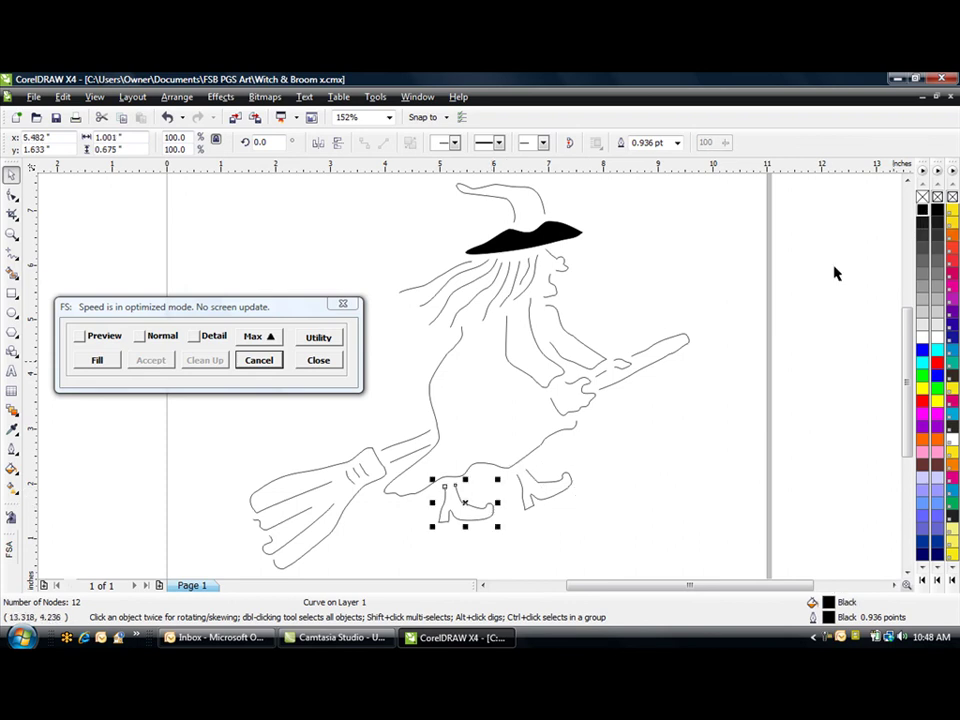
Set the fill of the witch's two sleeves, dress and hat tip to black, and of her grouped hair strands to yellow
click(556, 370)
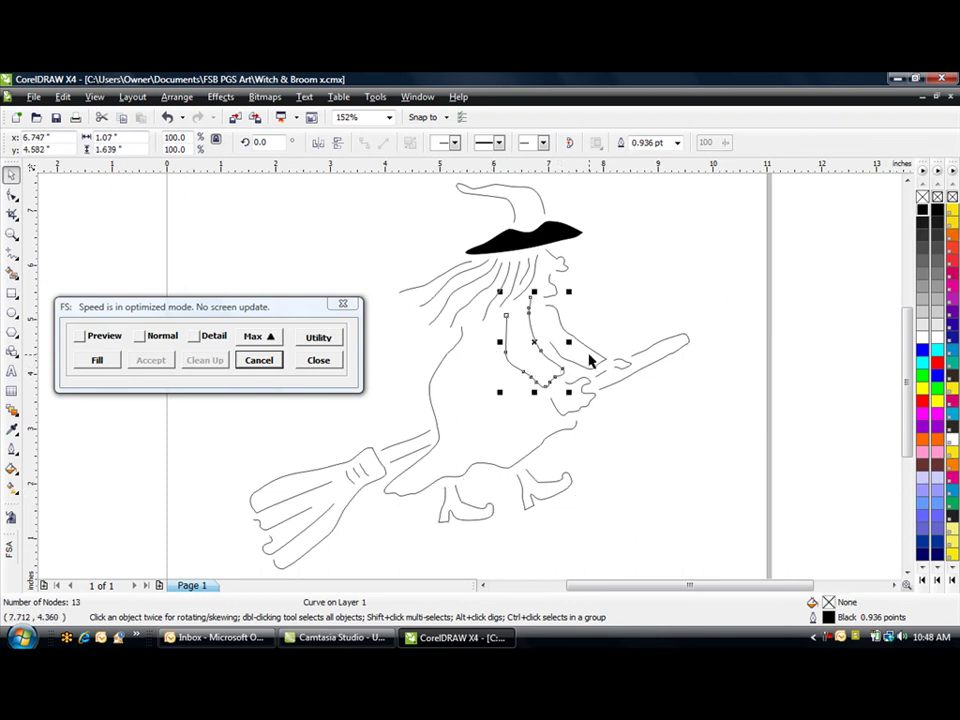
shift+click(589, 353)
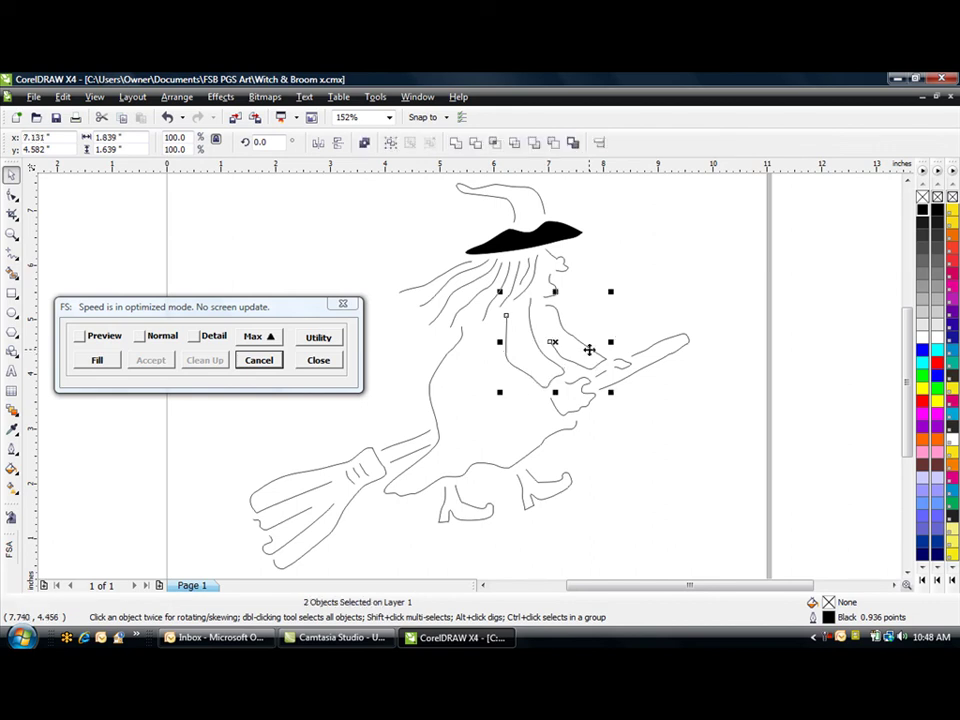
shift+click(437, 427)
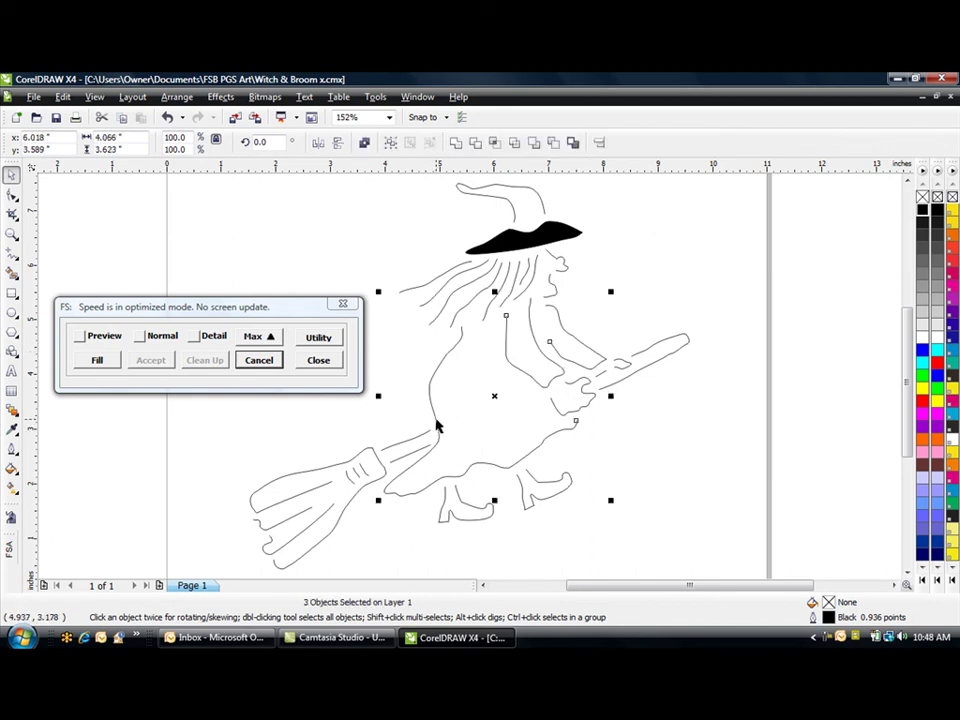
shift+click(506, 207)
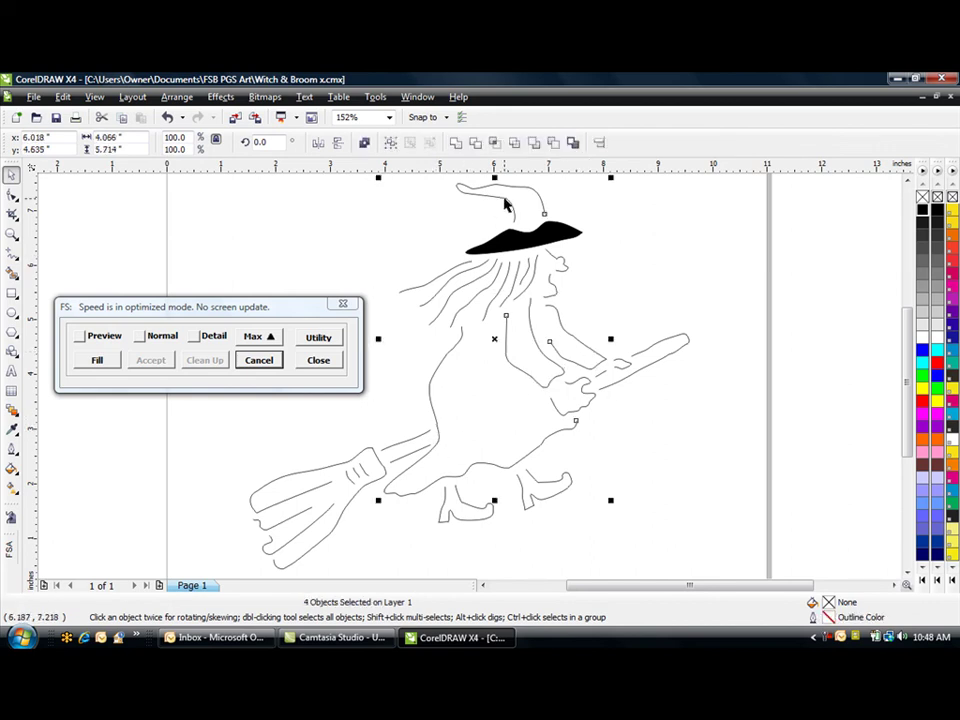
click(925, 212)
drag(388, 251, 548, 342)
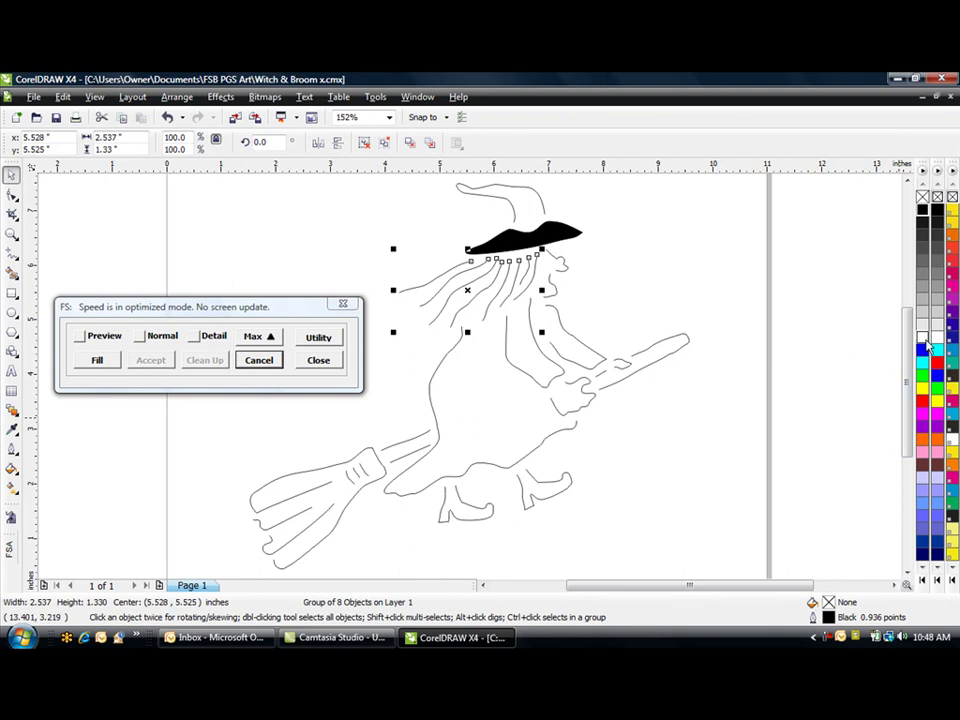
click(924, 388)
Set the fill of the witch's two hand curves and two face curves to green
click(588, 410)
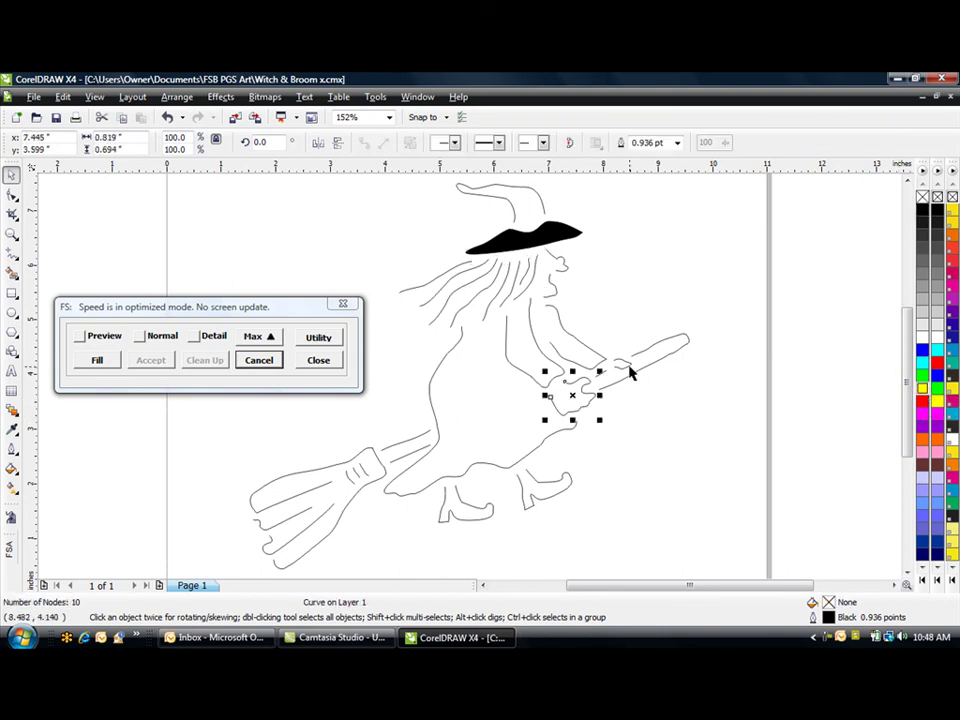
shift+click(628, 372)
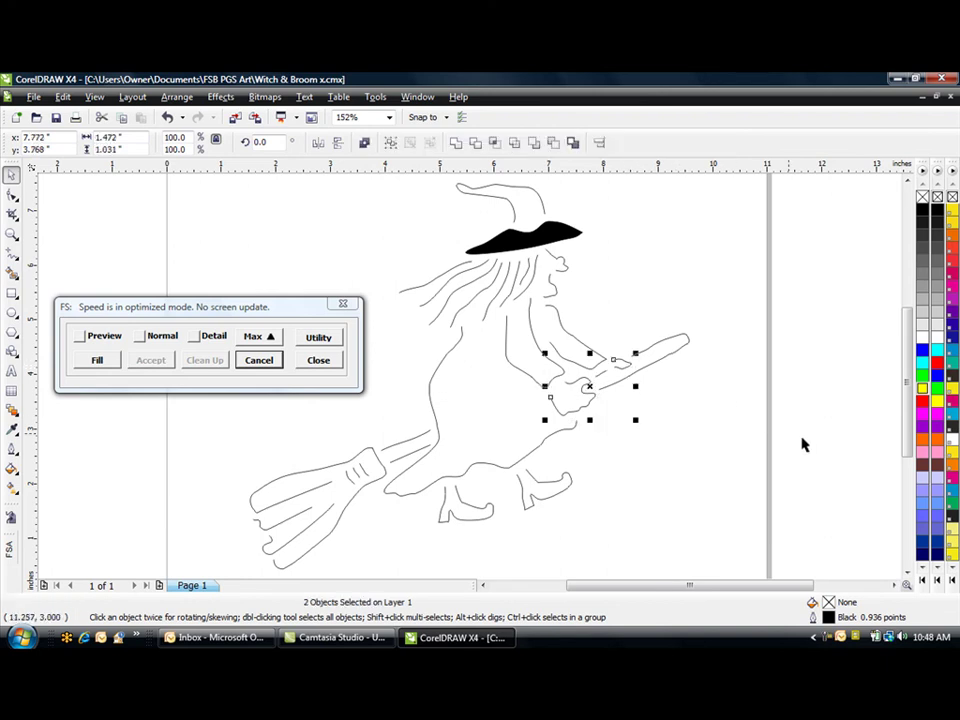
click(922, 388)
click(559, 287)
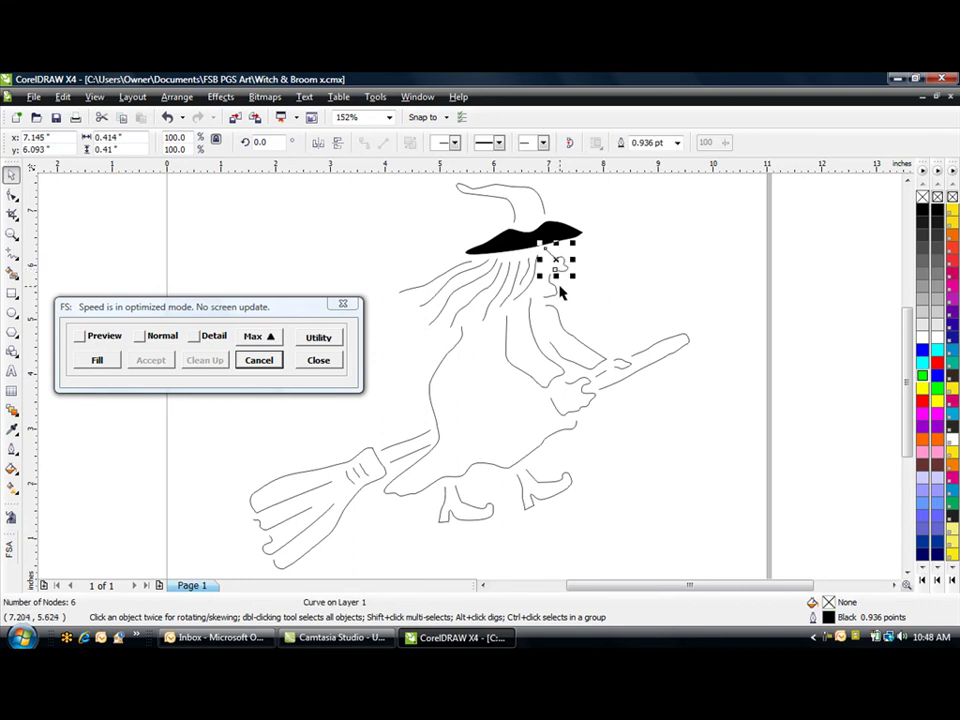
shift+click(557, 298)
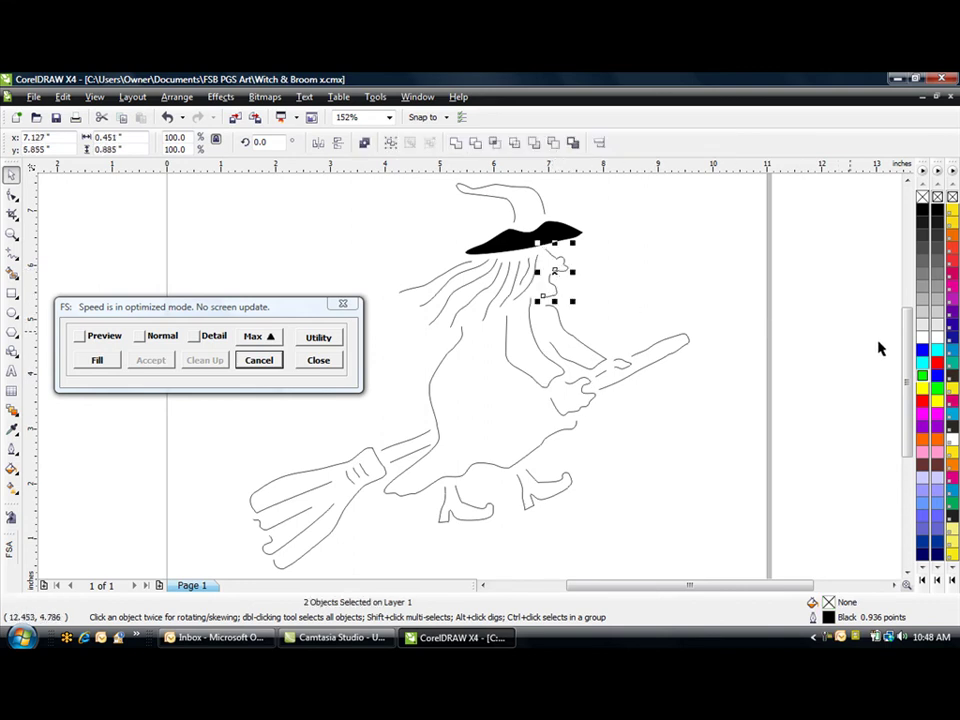
click(923, 377)
click(489, 450)
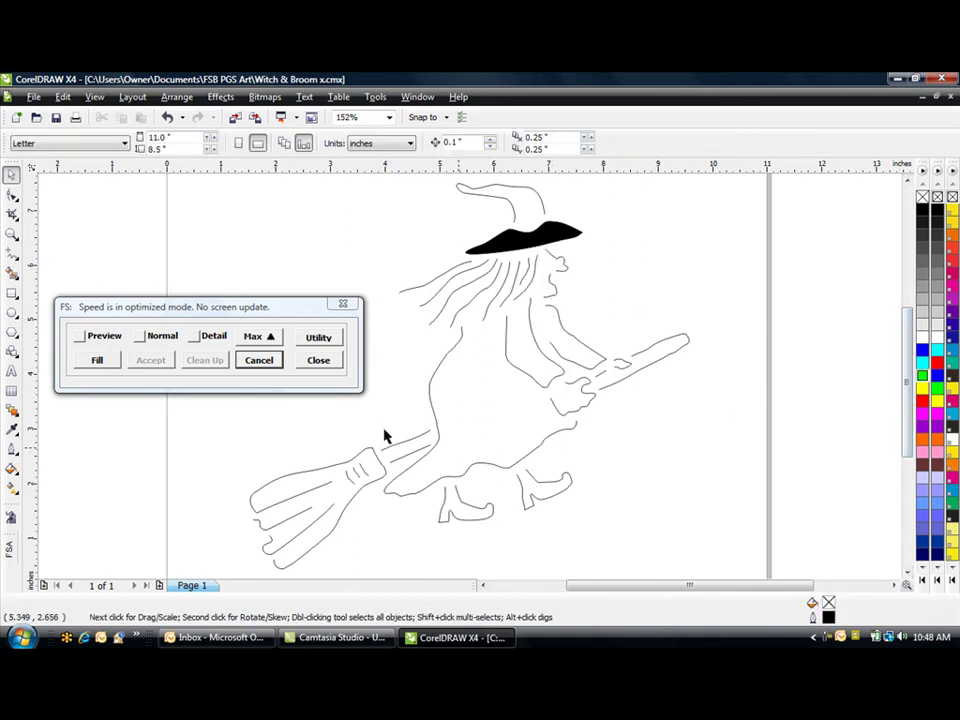
Expand the macro window and turn on Multi Dot Size for the witch's paths
click(267, 338)
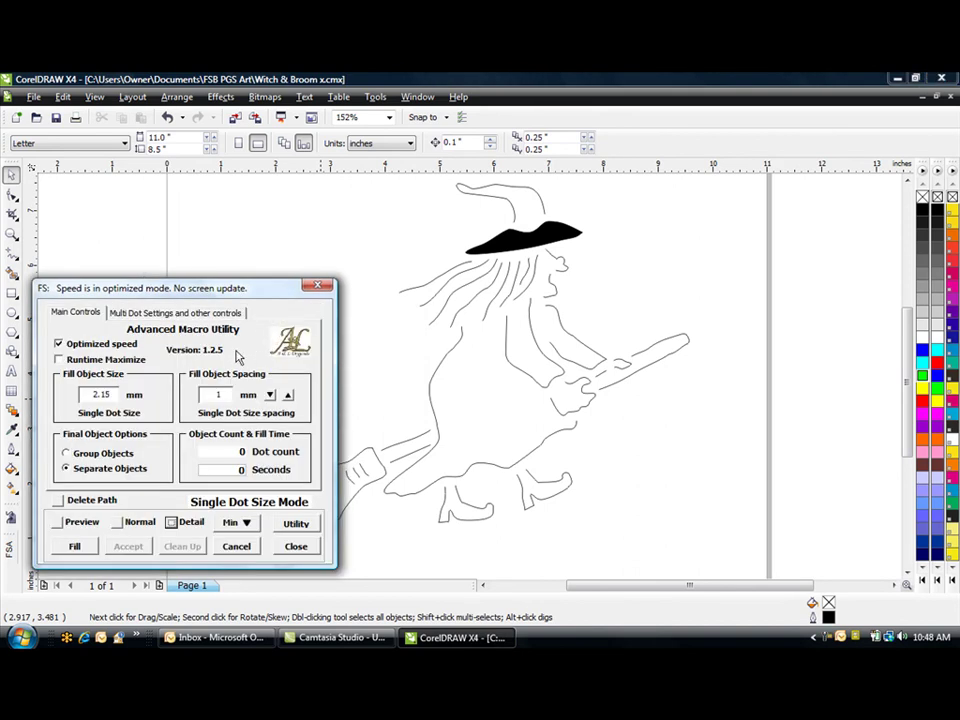
click(150, 314)
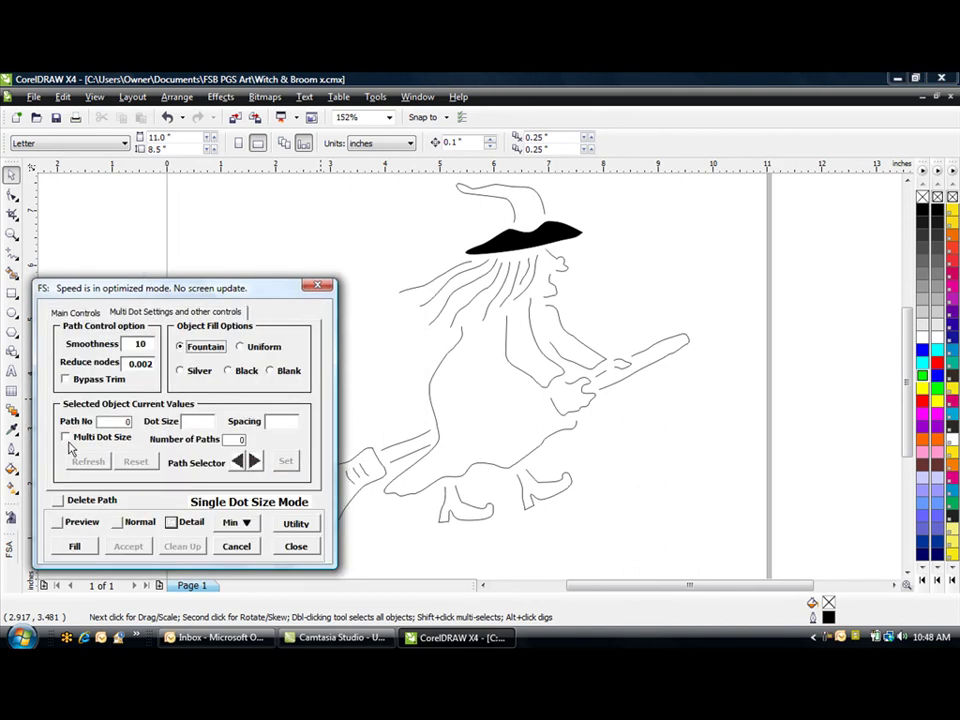
click(67, 439)
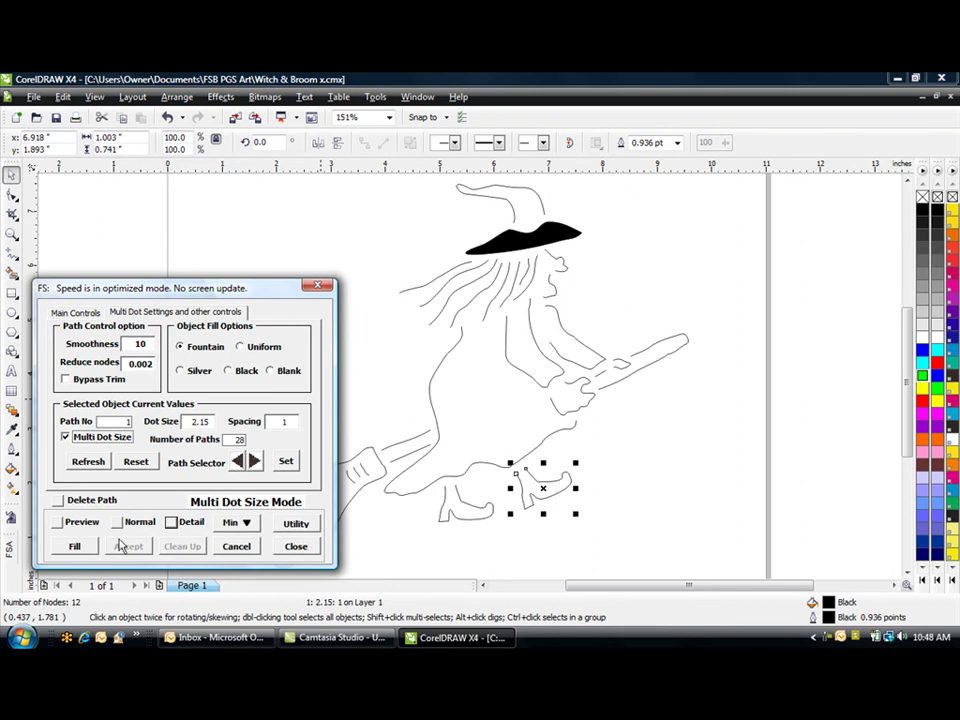
Fill the witch and broom paths with multi-size rhinestone dots and move the macro window clear of the broom's bristles
click(74, 548)
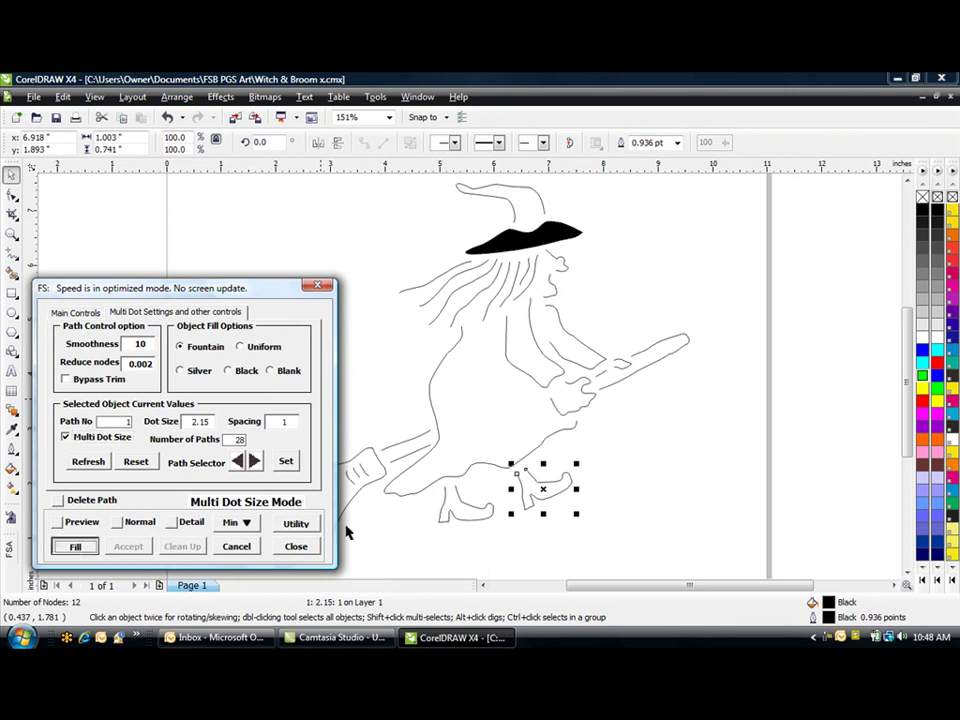
click(483, 440)
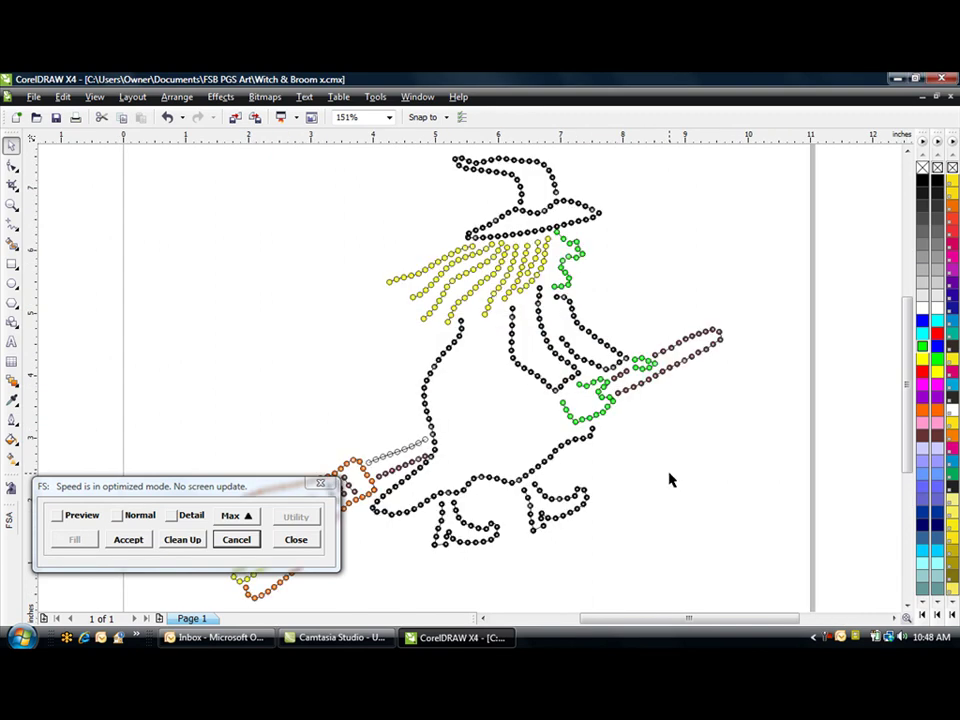
mouse_move(266, 484)
mouse_down()
mouse_move(308, 188)
mouse_move(267, 222)
mouse_up()
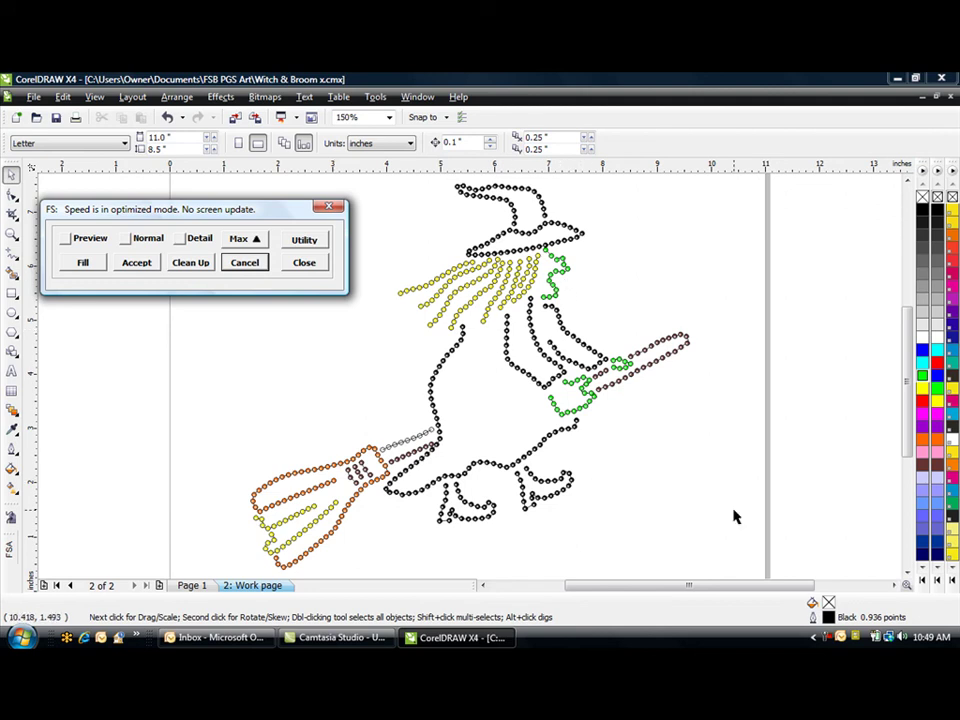
Close the macro without keeping the witch's rhinestone fill, and switch to the Shape tool
click(305, 265)
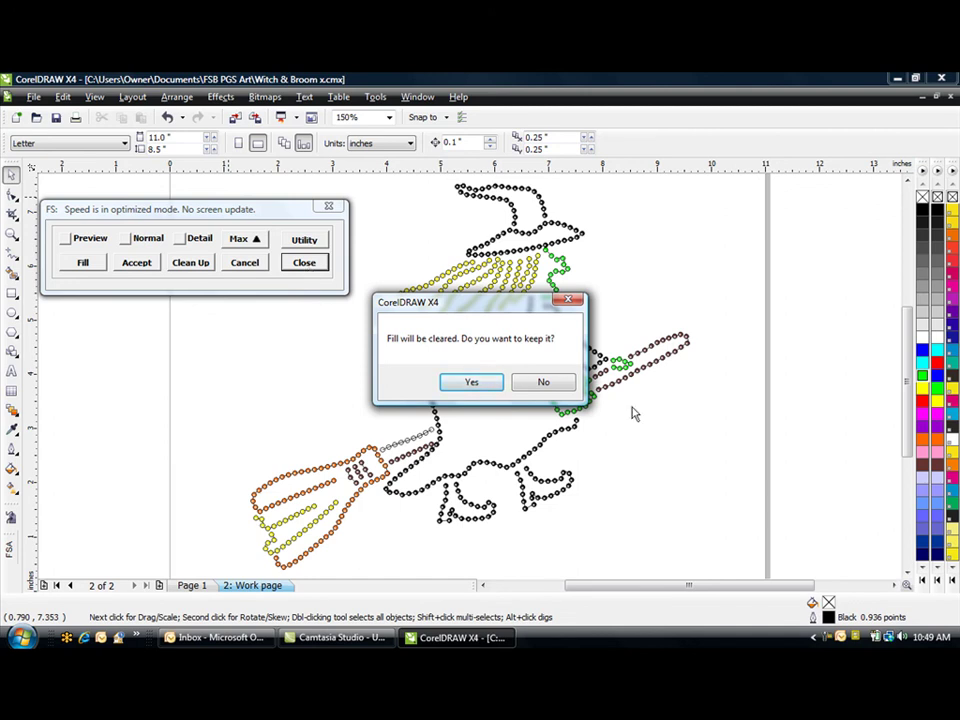
click(544, 384)
click(304, 264)
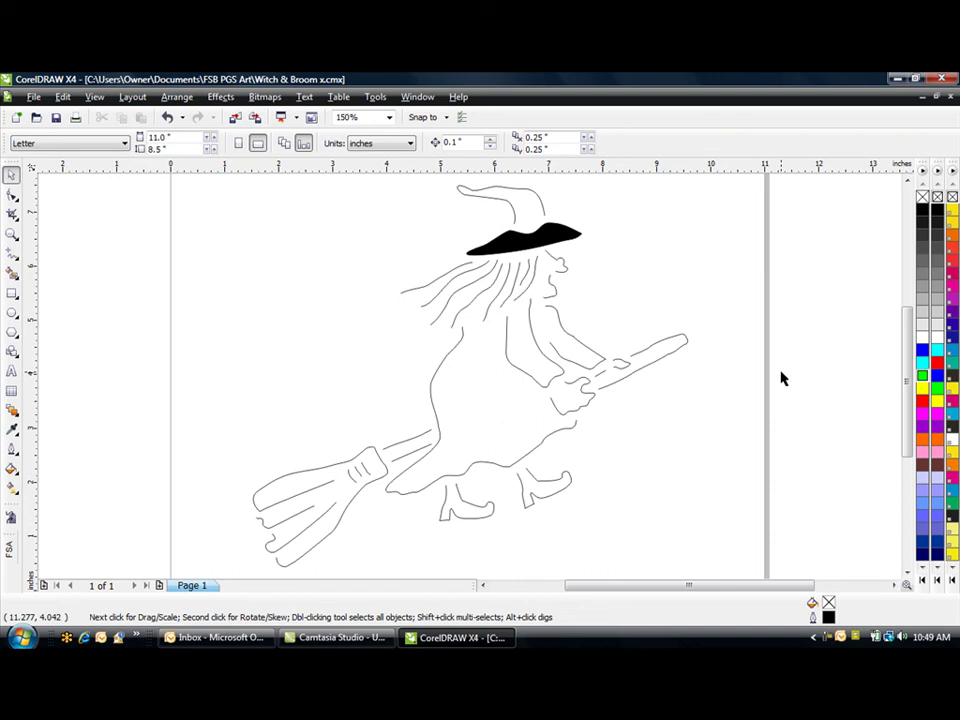
key(F10)
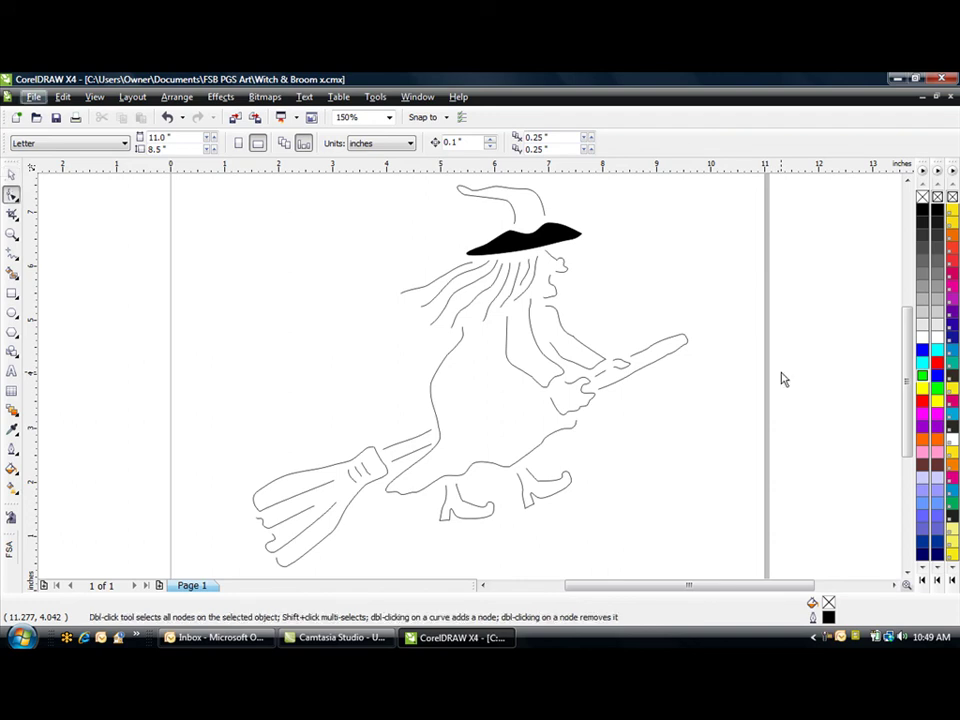